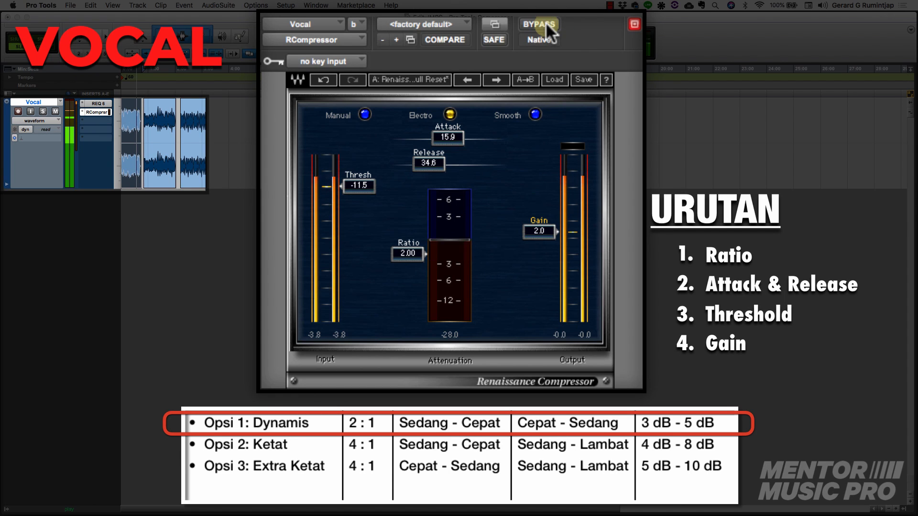
Compare the vocal with the Renaissance Compressor bypassed and active
{"action": "left_click", "coordinate": [546, 21]}
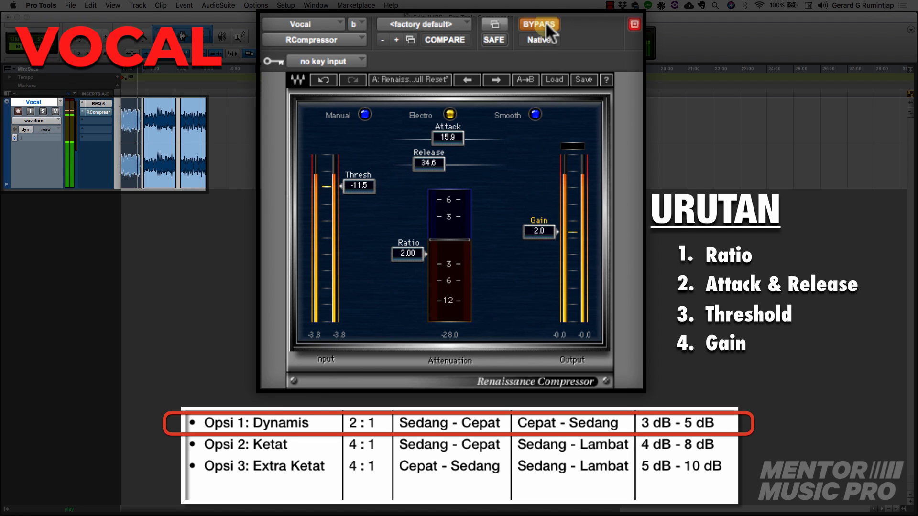
{"action": "left_click", "coordinate": [546, 22]}
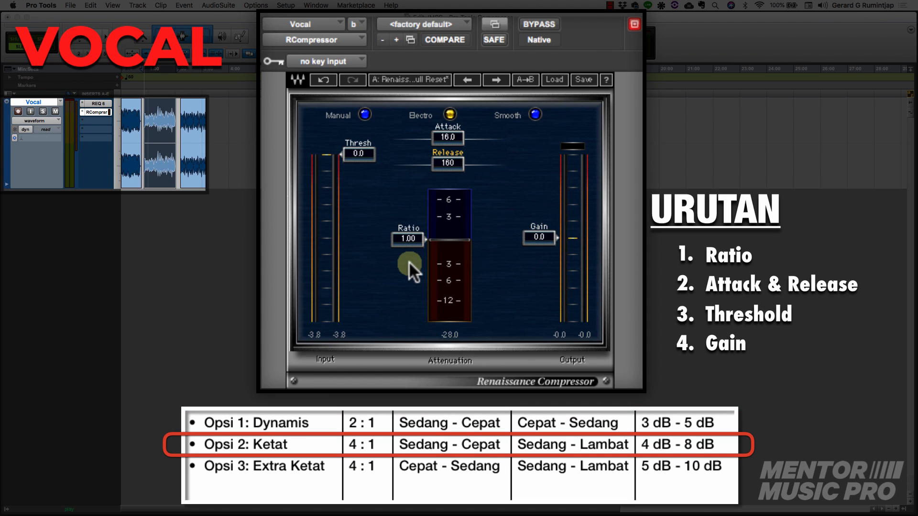
Set the vocal compressor's ratio to 4, attack to about 7.29 and release to about 296
{"action": "left_click", "coordinate": [411, 239]}
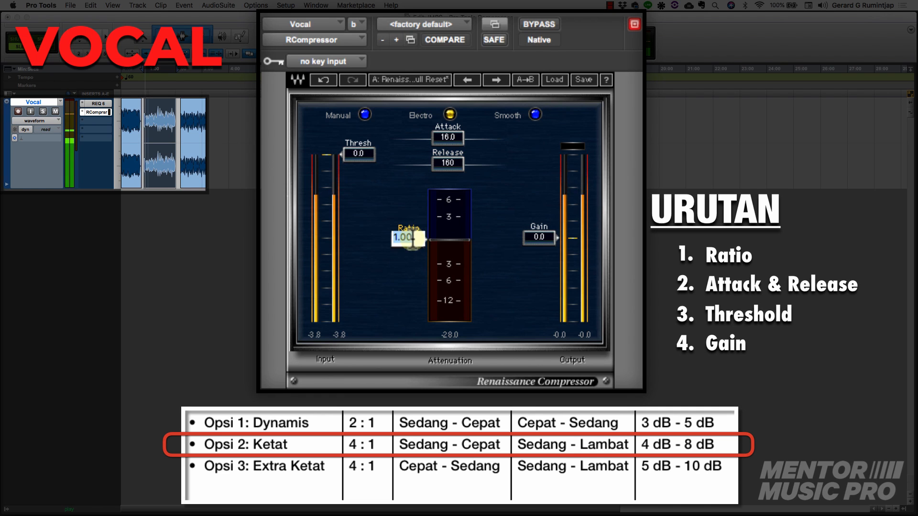
{"action": "type", "text": "4"}
{"action": "key", "text": "Return"}
{"action": "left_click_drag", "start_coordinate": [448, 137], "coordinate": [369, 149]}
{"action": "mouse_move", "coordinate": [453, 162]}
{"action": "left_mouse_down"}
{"action": "mouse_move", "coordinate": [477, 163]}
{"action": "mouse_move", "coordinate": [461, 159]}
{"action": "left_mouse_up"}
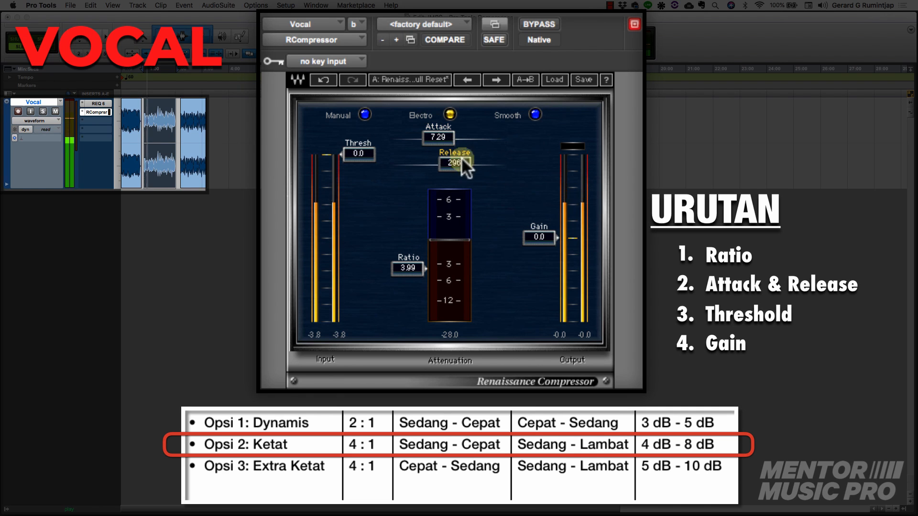
Lower the compressor's threshold to -15.4, raise the gain to 4.6 and shorten the release to 197
{"action": "left_click_drag", "start_coordinate": [361, 154], "coordinate": [360, 198]}
{"action": "left_click_drag", "start_coordinate": [539, 235], "coordinate": [539, 224]}
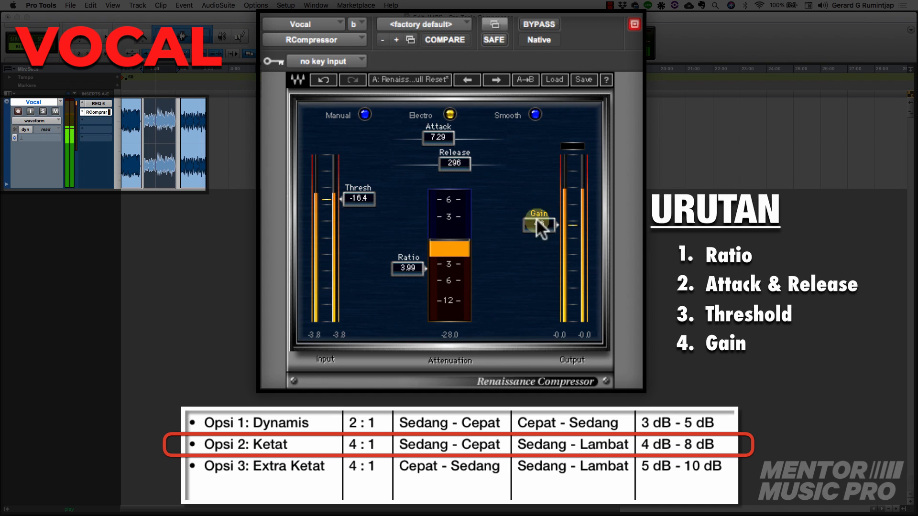
{"action": "left_click_drag", "start_coordinate": [359, 198], "coordinate": [360, 195]}
{"action": "left_click_drag", "start_coordinate": [445, 168], "coordinate": [406, 170]}
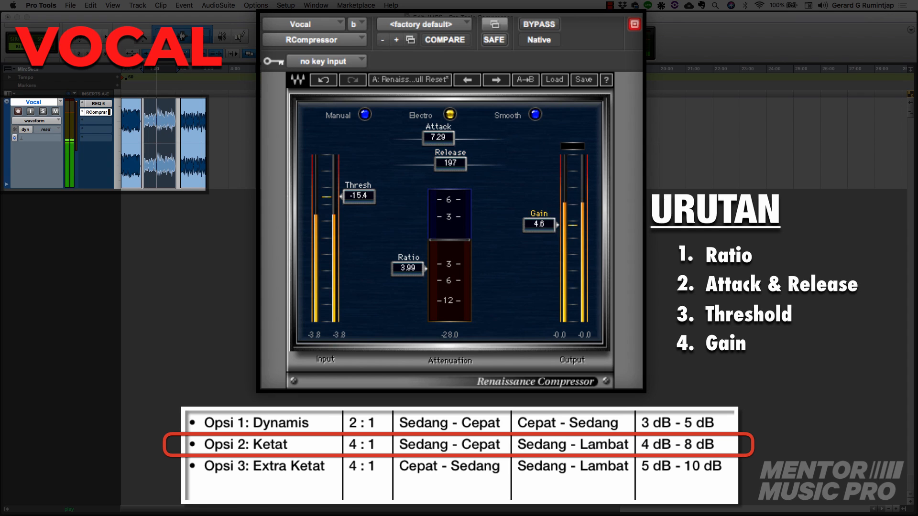
Fine-tune the compressor's output gain to 4.5 while checking the level against the bypassed vocal
{"action": "left_click", "coordinate": [555, 23]}
{"action": "left_click", "coordinate": [555, 23]}
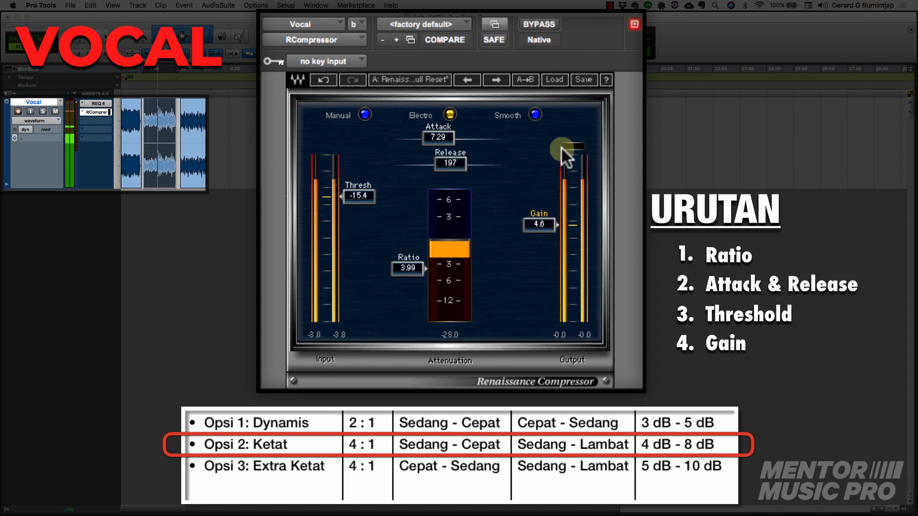
{"action": "left_click_drag", "start_coordinate": [551, 224], "coordinate": [551, 232]}
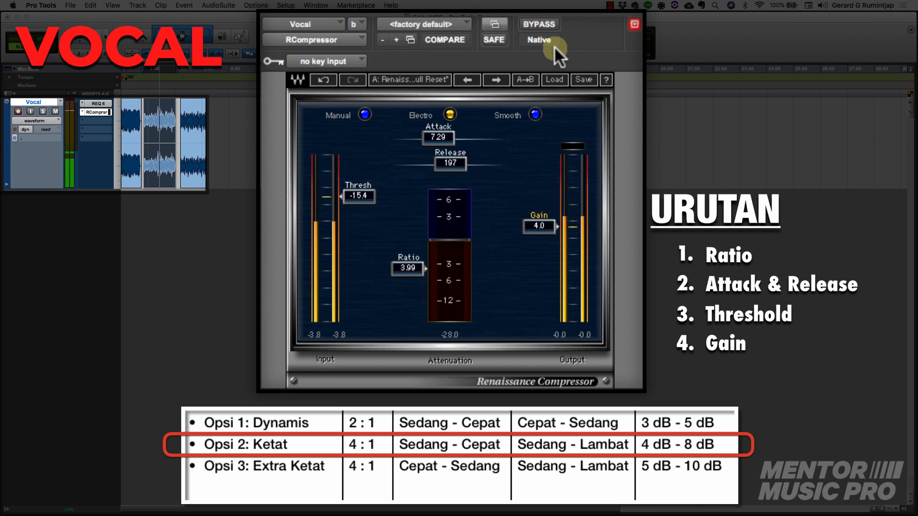
{"action": "left_click", "coordinate": [551, 26]}
{"action": "left_click", "coordinate": [551, 26]}
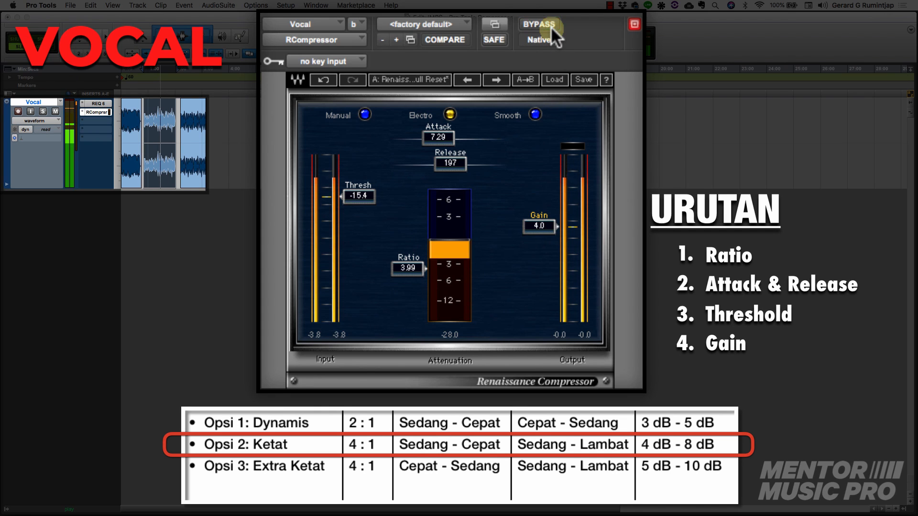
{"action": "left_click_drag", "start_coordinate": [549, 227], "coordinate": [549, 222]}
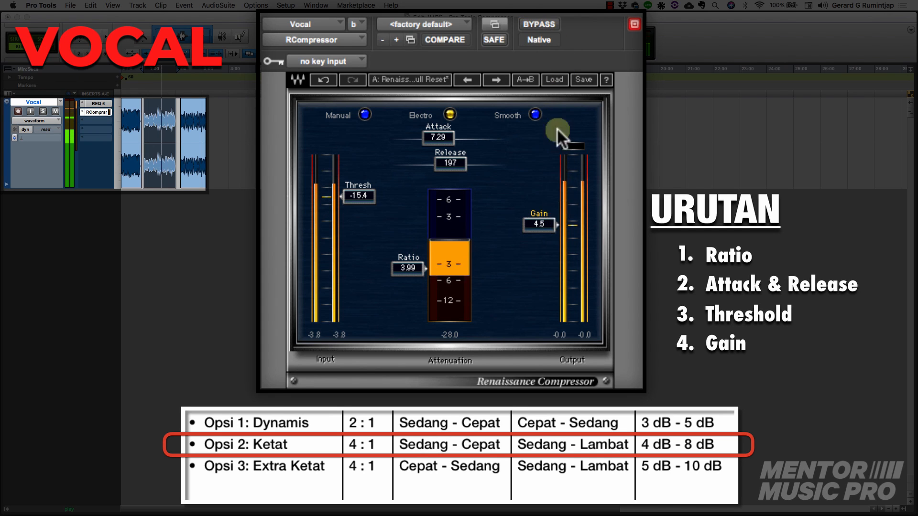
Compare the 4:1 compressed vocal with the bypassed signal during playback
{"action": "left_click", "coordinate": [555, 24]}
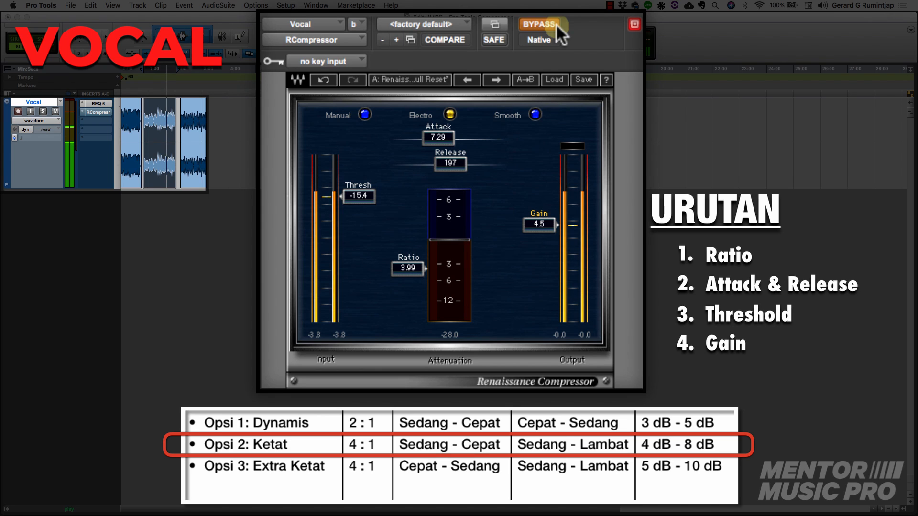
{"action": "left_click", "coordinate": [555, 24]}
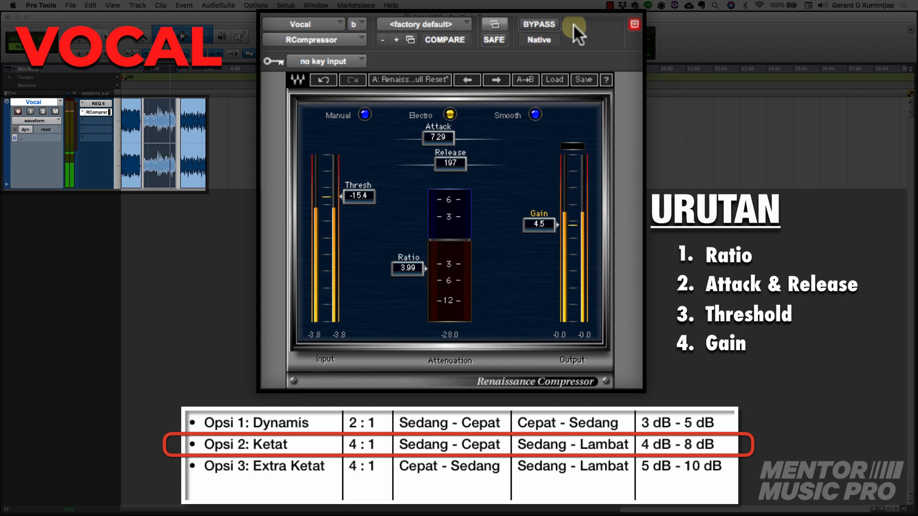
{"action": "left_click", "coordinate": [555, 23]}
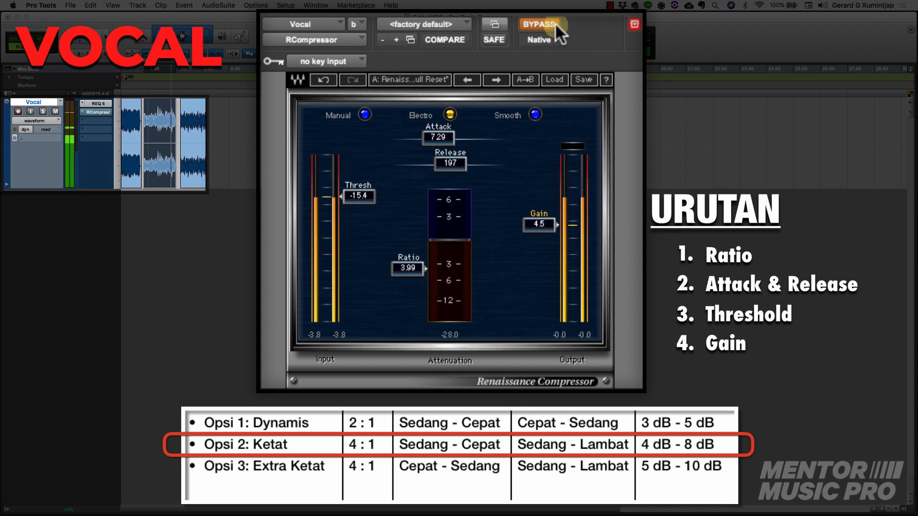
{"action": "left_click", "coordinate": [555, 23]}
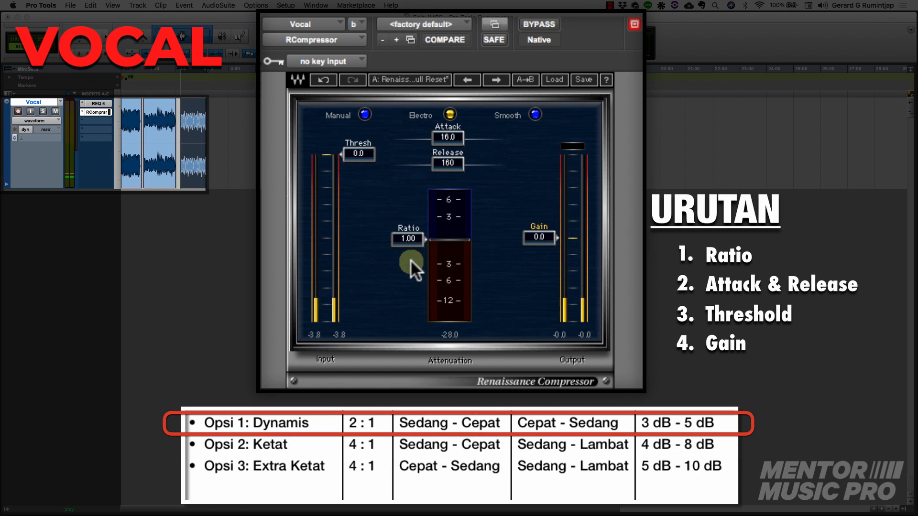
Set the compressor's ratio to 2, release to about 36.6 and attack to about 15.6 for the third vocal section
{"action": "left_click", "coordinate": [409, 236]}
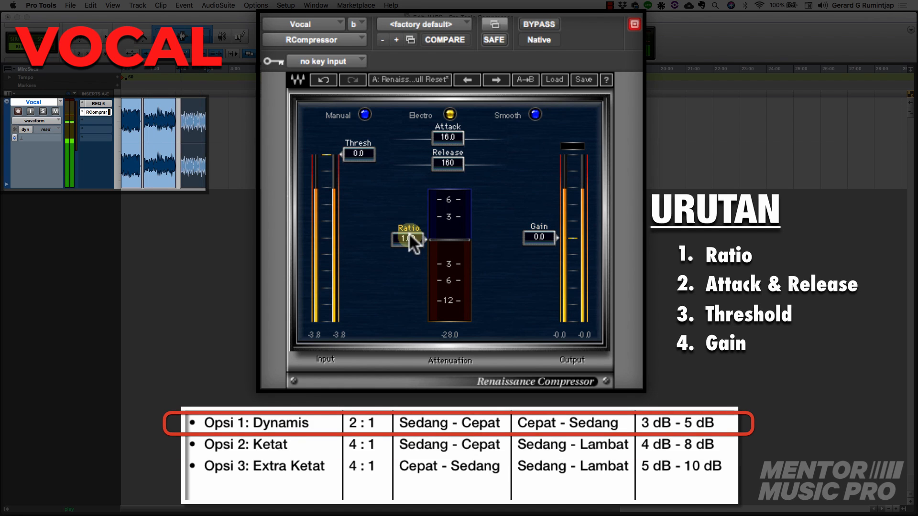
{"action": "type", "text": "2"}
{"action": "key", "text": "Return"}
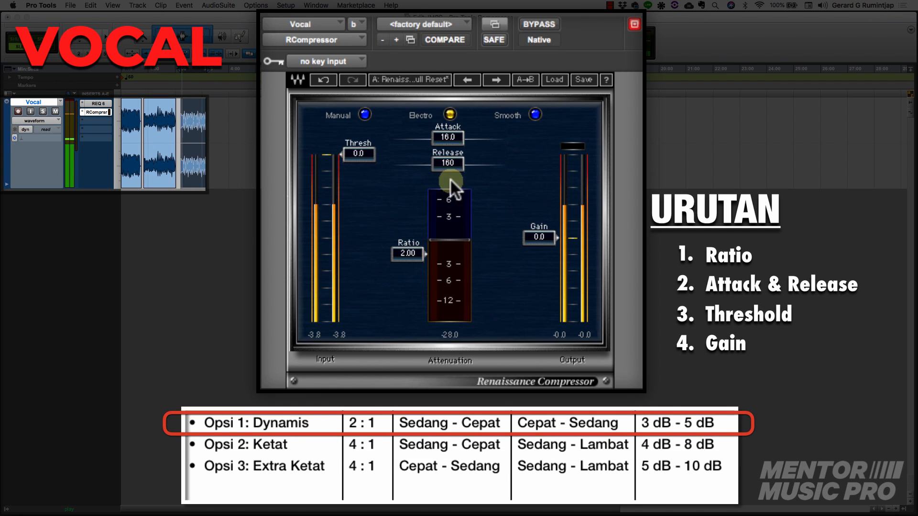
{"action": "left_click_drag", "start_coordinate": [448, 162], "coordinate": [442, 135]}
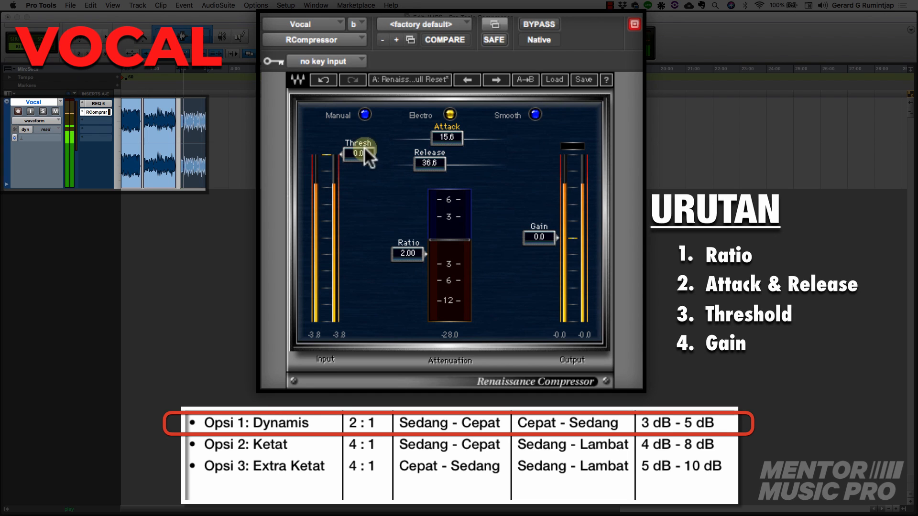
Lower the compressor's threshold to -15.4 and raise its output gain to 2.5
{"action": "left_click_drag", "start_coordinate": [360, 153], "coordinate": [359, 195]}
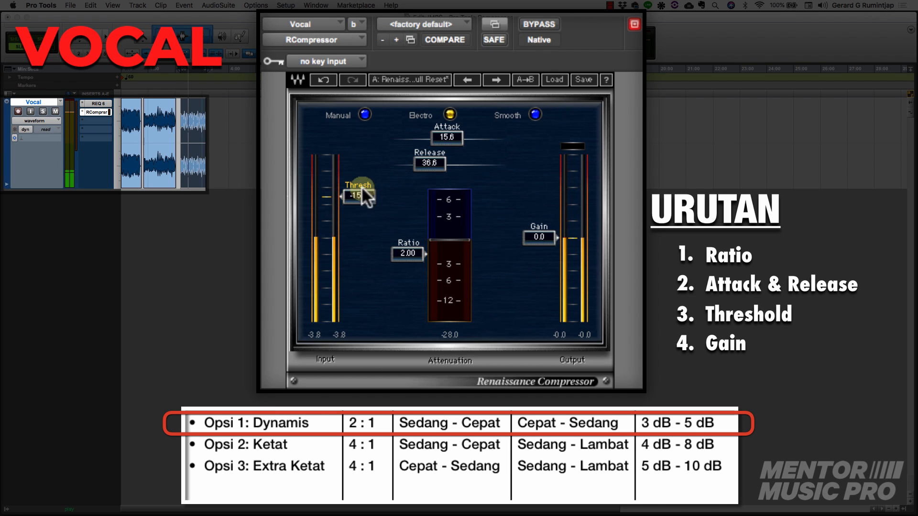
{"action": "left_click_drag", "start_coordinate": [544, 240], "coordinate": [552, 229]}
Compare the 2:1 compressed vocal with the bypassed signal several times during playback
{"action": "left_click", "coordinate": [542, 25]}
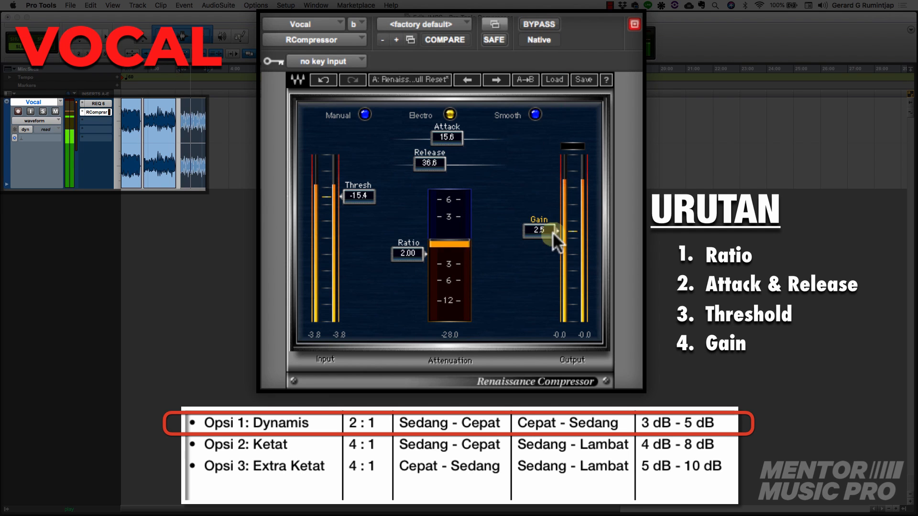
{"action": "left_click", "coordinate": [549, 26]}
{"action": "left_click", "coordinate": [549, 26]}
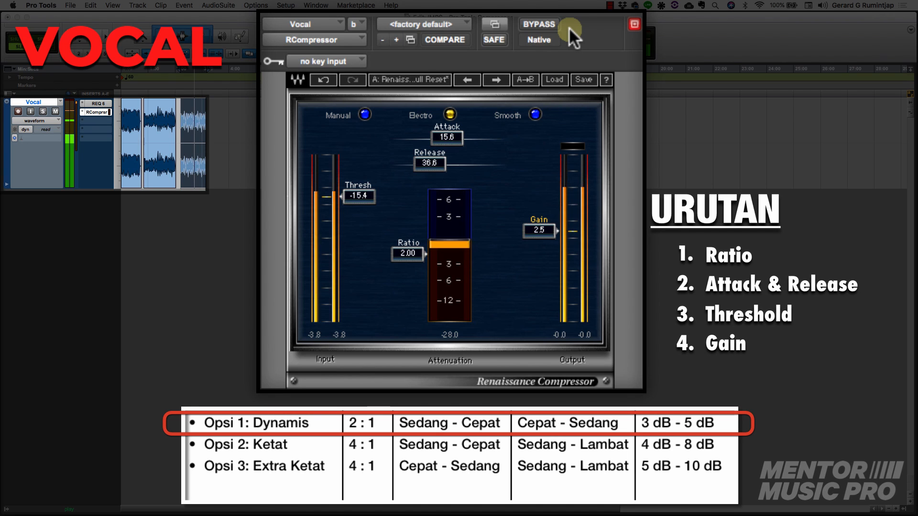
{"action": "left_click", "coordinate": [553, 24]}
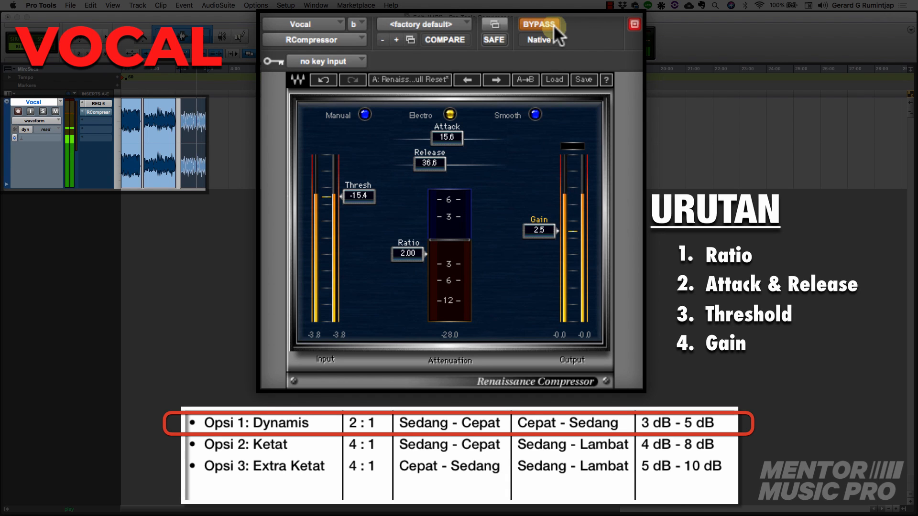
{"action": "left_click", "coordinate": [552, 24]}
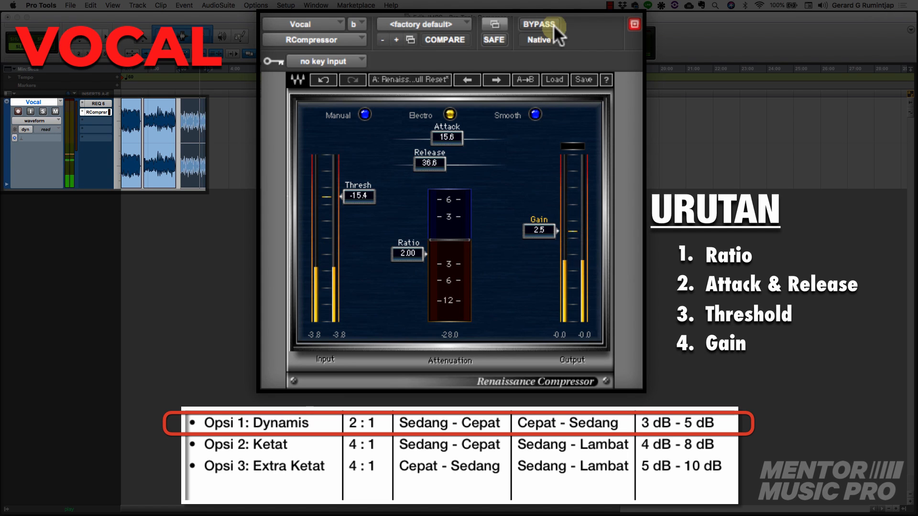
{"action": "left_click", "coordinate": [553, 25]}
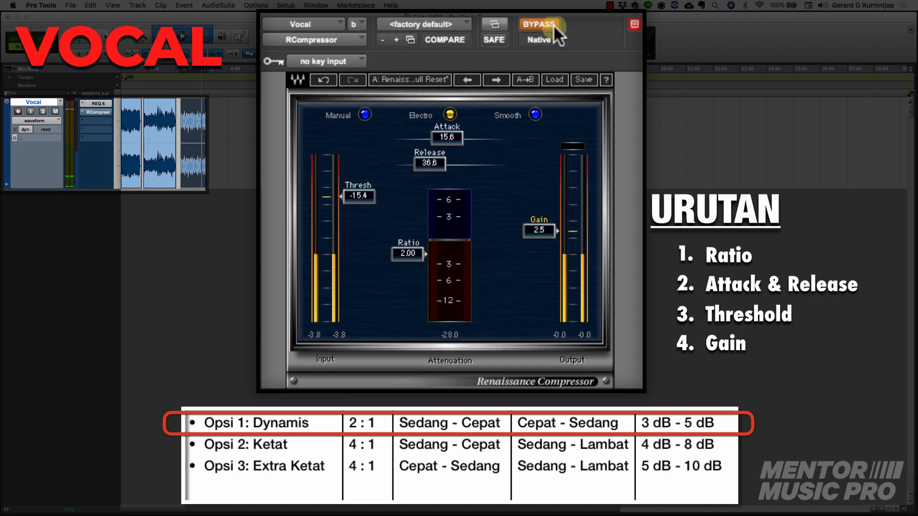
{"action": "left_click", "coordinate": [553, 25]}
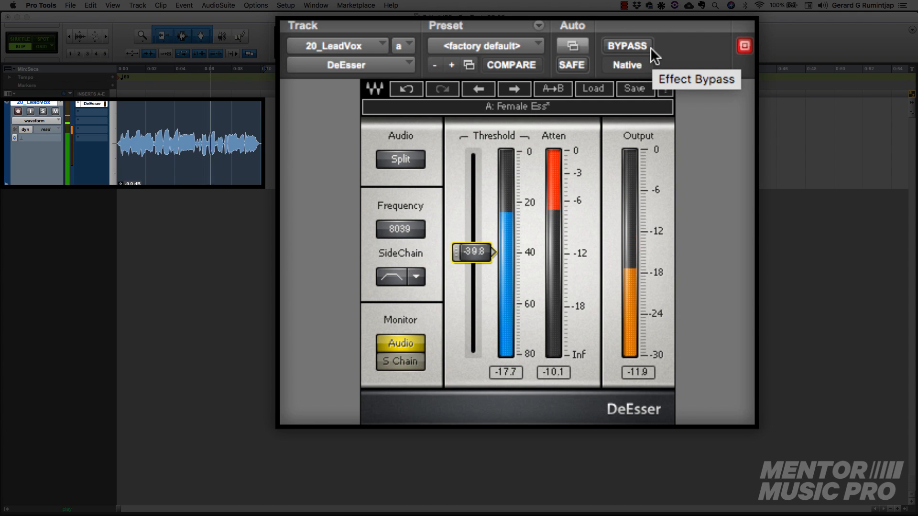
Listen to the DeEsser's sidechain signal on the lead vocal, return monitoring to Audio and compare with the effect bypassed
{"action": "left_click", "coordinate": [403, 362]}
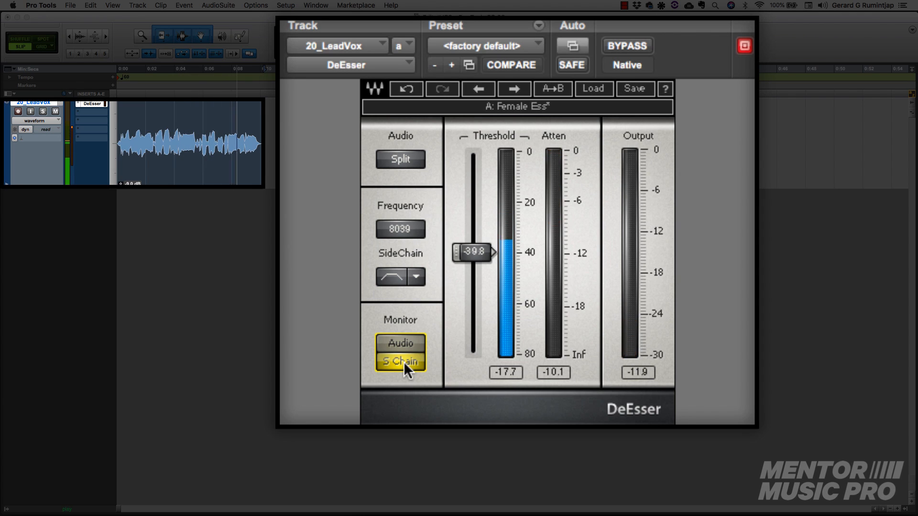
{"action": "left_click", "coordinate": [409, 345]}
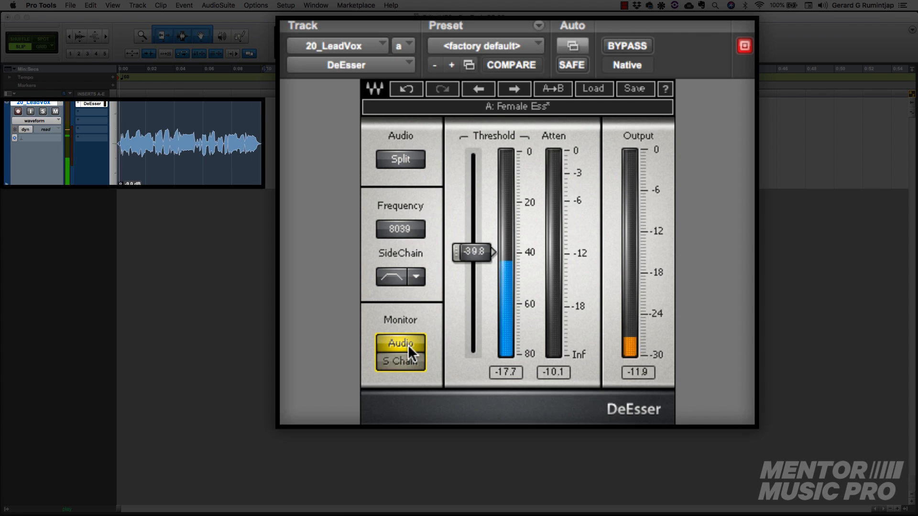
{"action": "left_click", "coordinate": [644, 44]}
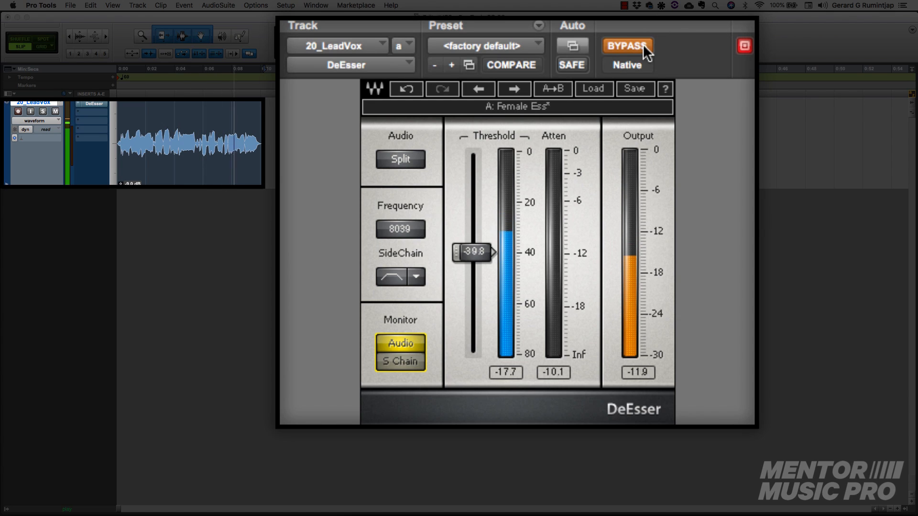
{"action": "left_click", "coordinate": [644, 44]}
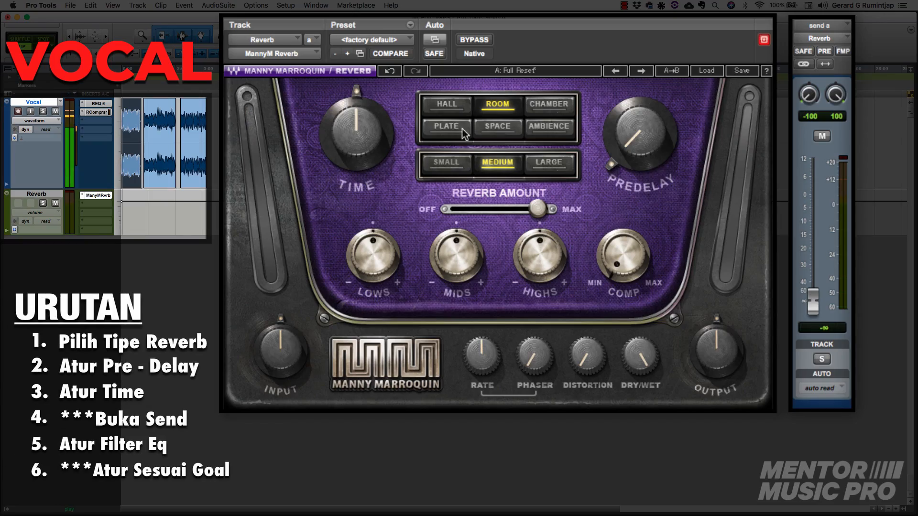
Choose a Small Plate reverb in Manny Marroquin Reverb and enter a short predelay
{"action": "left_click", "coordinate": [449, 131]}
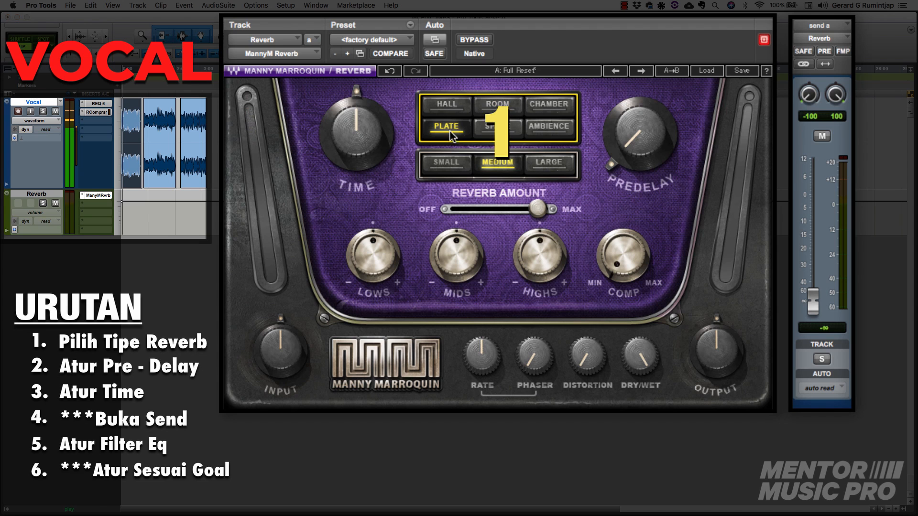
{"action": "left_click", "coordinate": [449, 165]}
{"action": "left_click", "coordinate": [628, 146]}
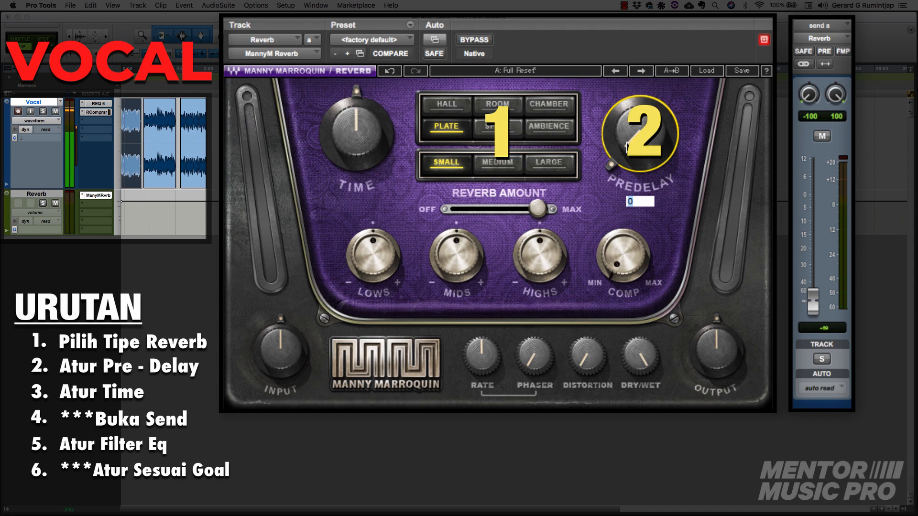
{"action": "key", "text": "Return"}
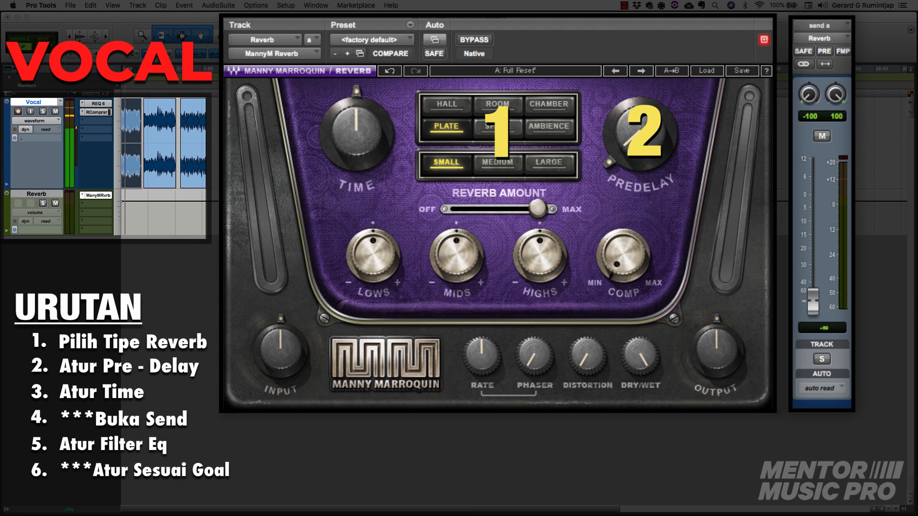
Raise the vocal's reverb send to -14.0 dB and shorten the reverb time to slightly below 73.3%
{"action": "left_click_drag", "start_coordinate": [356, 134], "coordinate": [356, 155]}
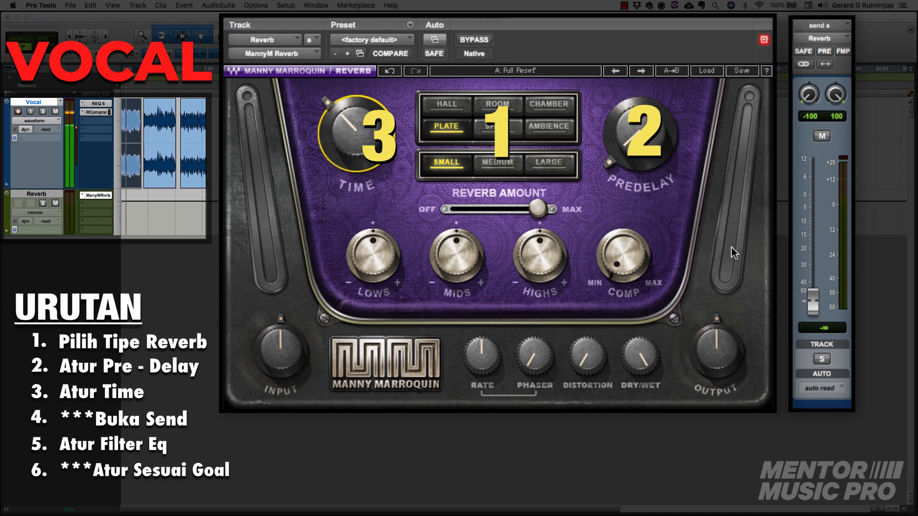
{"action": "left_click_drag", "start_coordinate": [813, 309], "coordinate": [818, 238]}
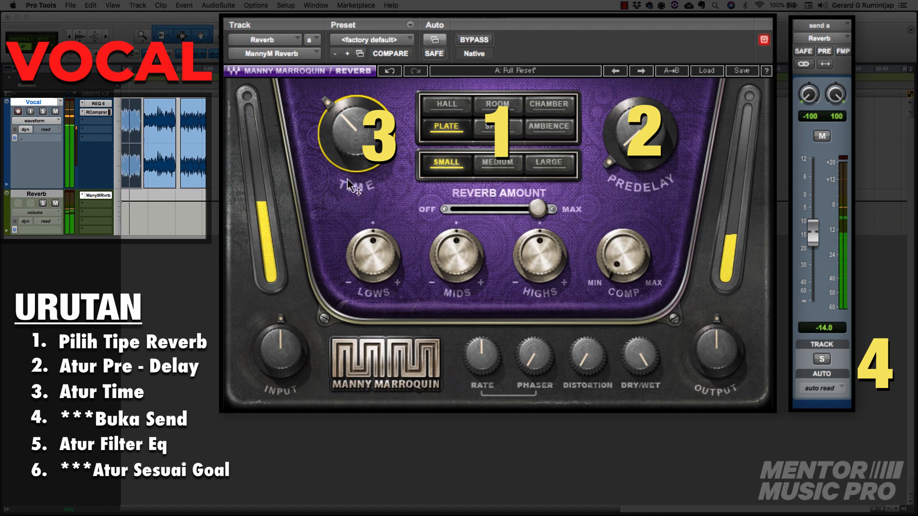
{"action": "left_click_drag", "start_coordinate": [351, 186], "coordinate": [352, 200]}
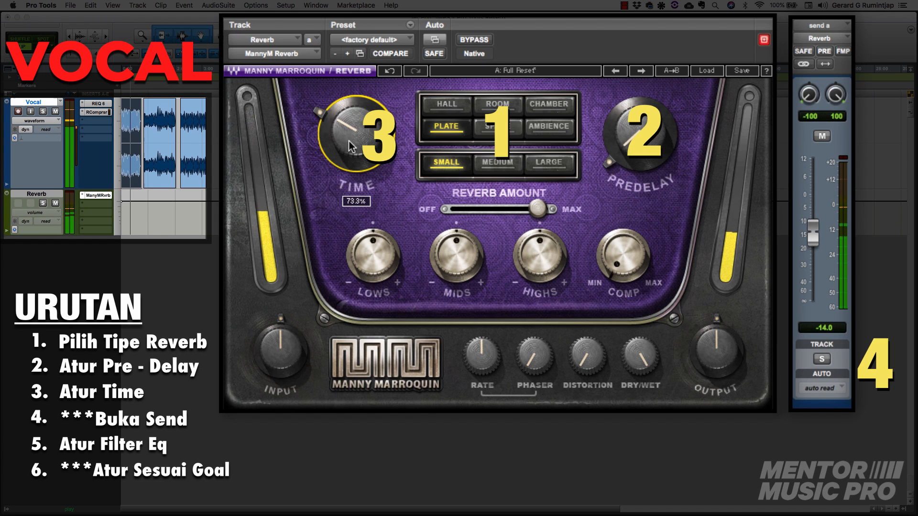
{"action": "left_click_drag", "start_coordinate": [354, 140], "coordinate": [354, 141]}
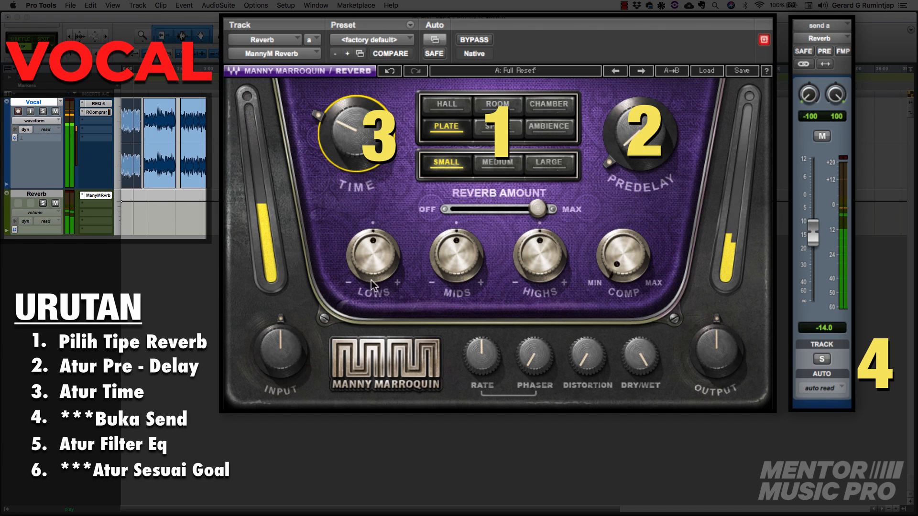
Cut the plate reverb's lows and mids strongly and boost its highs to 5.3
{"action": "mouse_move", "coordinate": [373, 284]}
{"action": "left_mouse_down"}
{"action": "mouse_move", "coordinate": [374, 270]}
{"action": "mouse_move", "coordinate": [373, 287]}
{"action": "left_mouse_up"}
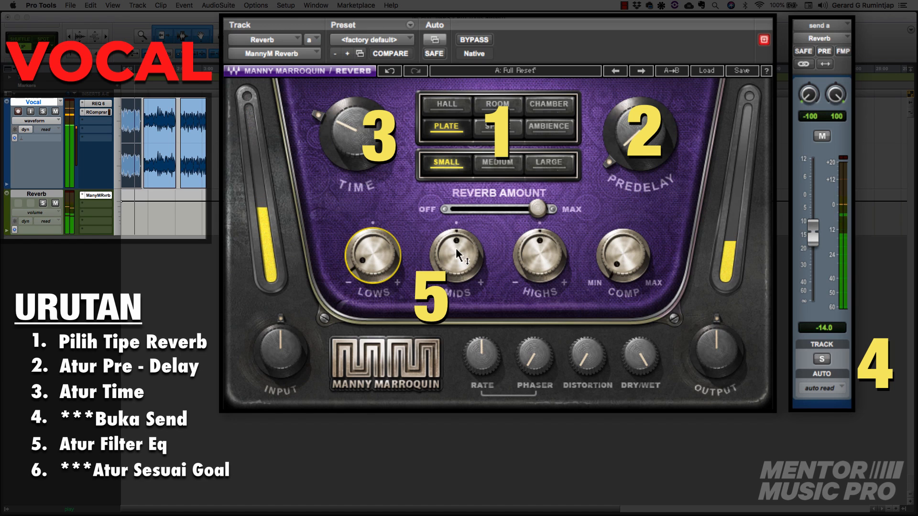
{"action": "mouse_move", "coordinate": [457, 256]}
{"action": "left_mouse_down"}
{"action": "mouse_move", "coordinate": [457, 245]}
{"action": "mouse_move", "coordinate": [456, 260]}
{"action": "left_mouse_up"}
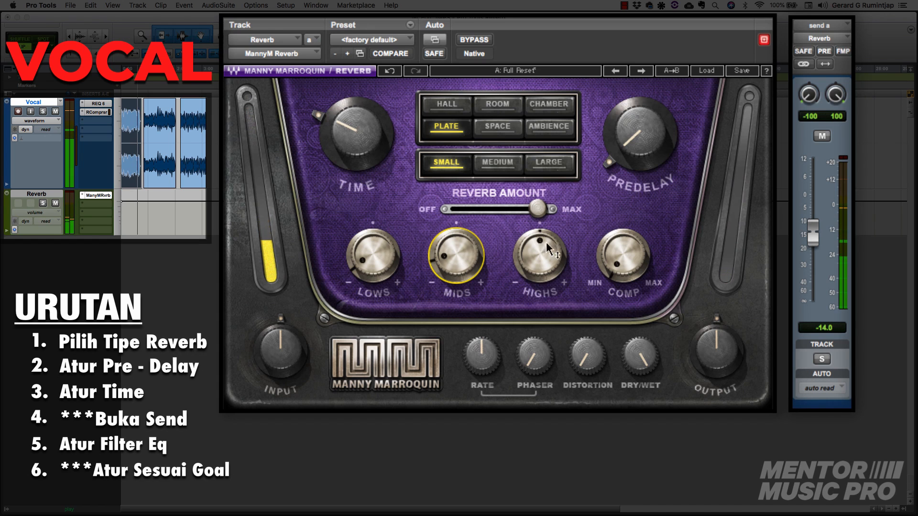
{"action": "left_click_drag", "start_coordinate": [540, 256], "coordinate": [540, 254]}
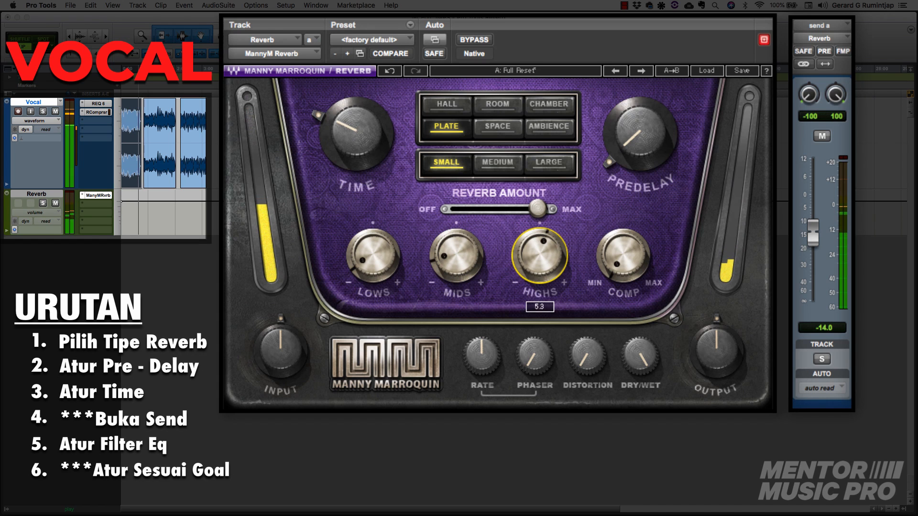
{"action": "left_click", "coordinate": [452, 271]}
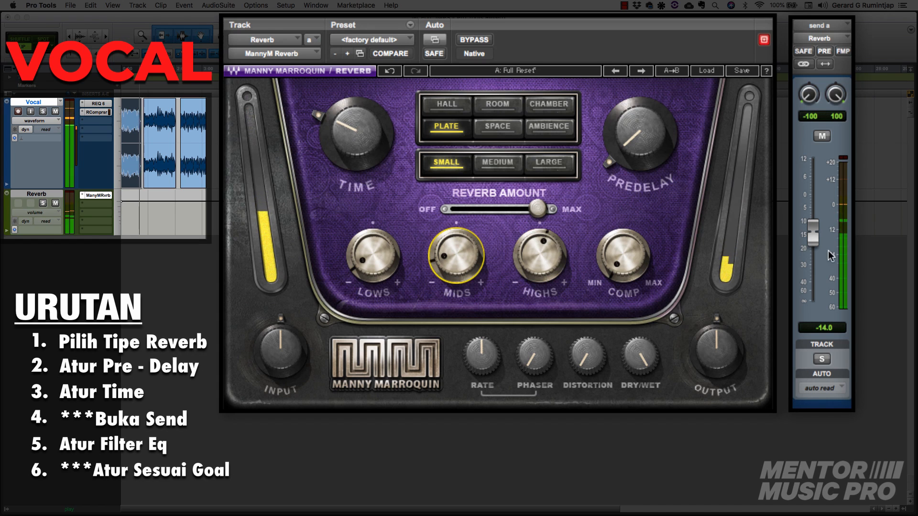
Raise the vocal's reverb send to -12.9 dB and compare the vocal with the send muted and unmuted
{"action": "left_click_drag", "start_coordinate": [819, 240], "coordinate": [819, 237]}
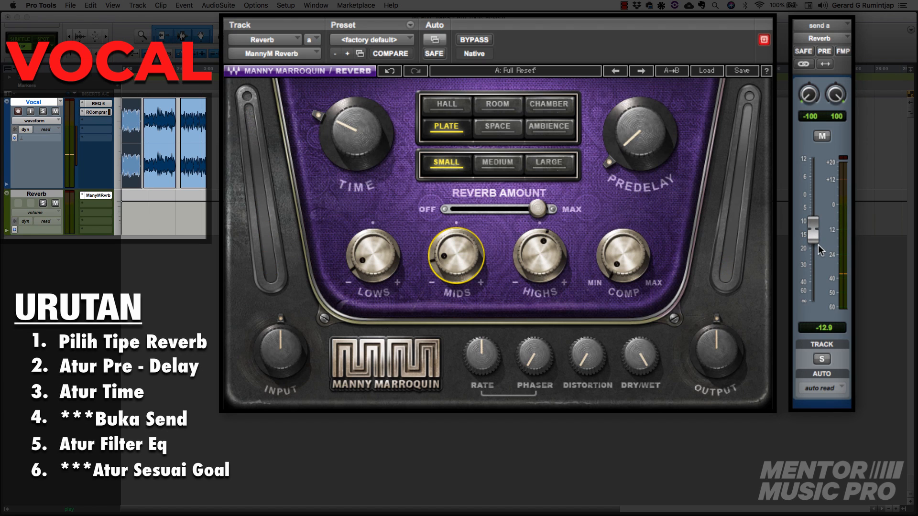
{"action": "left_click", "coordinate": [822, 136]}
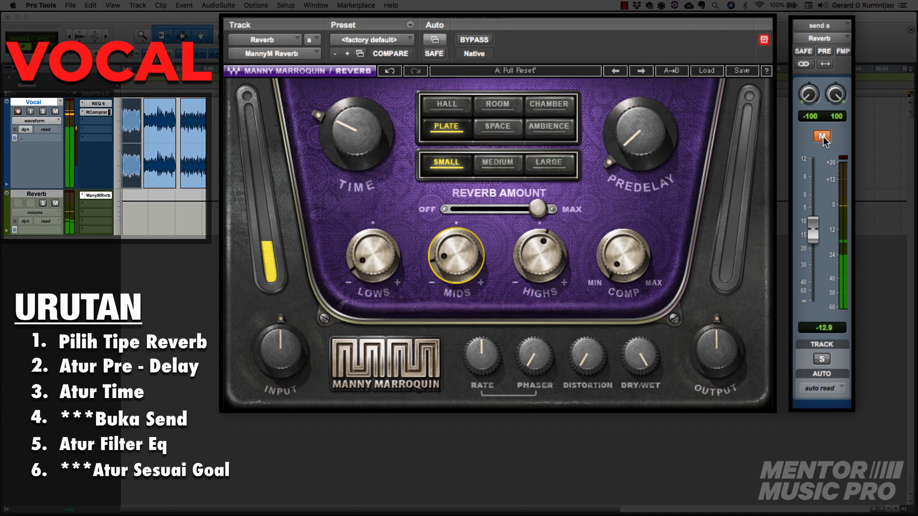
{"action": "left_click", "coordinate": [822, 136]}
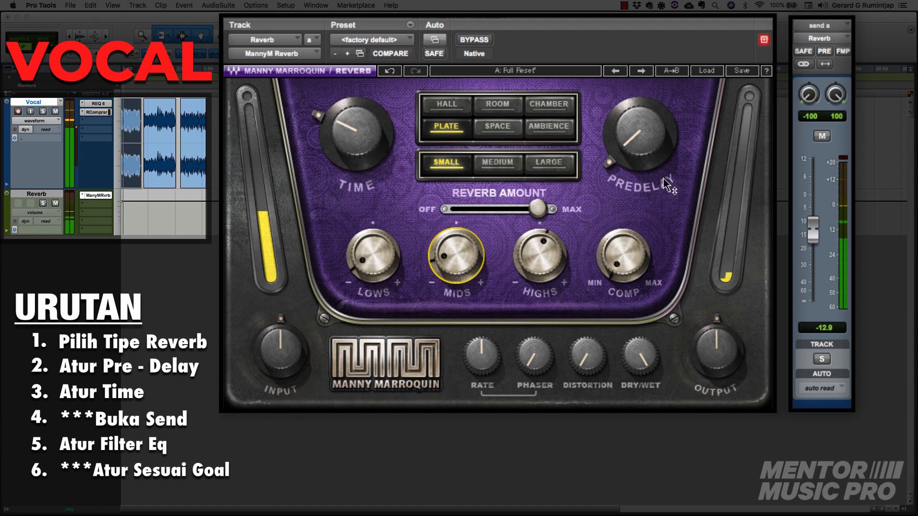
{"action": "left_click", "coordinate": [640, 158]}
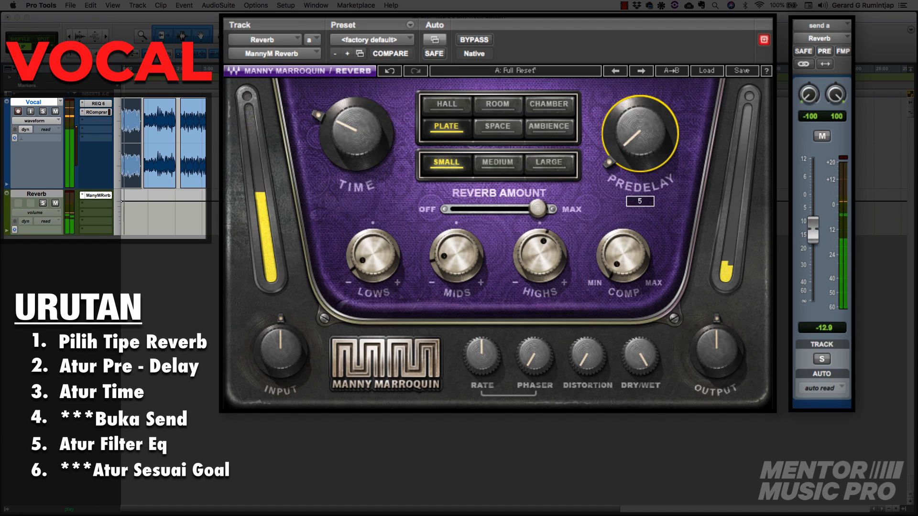
Boost the reverb's highs to 10.5, readjust the mids and set the vocal's reverb send to -12.6 dB
{"action": "left_click_drag", "start_coordinate": [810, 242], "coordinate": [810, 249]}
{"action": "left_click_drag", "start_coordinate": [540, 257], "coordinate": [540, 254]}
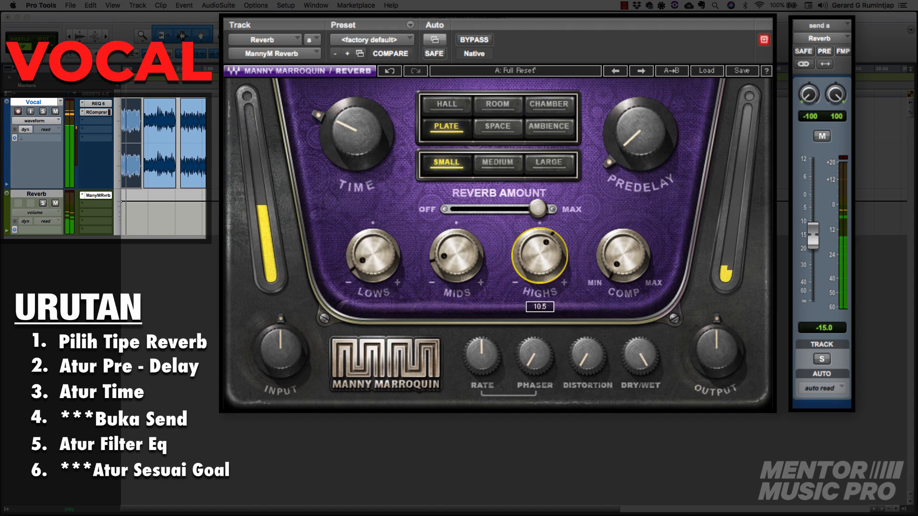
{"action": "left_click_drag", "start_coordinate": [457, 256], "coordinate": [456, 263]}
{"action": "left_click_drag", "start_coordinate": [808, 239], "coordinate": [805, 234]}
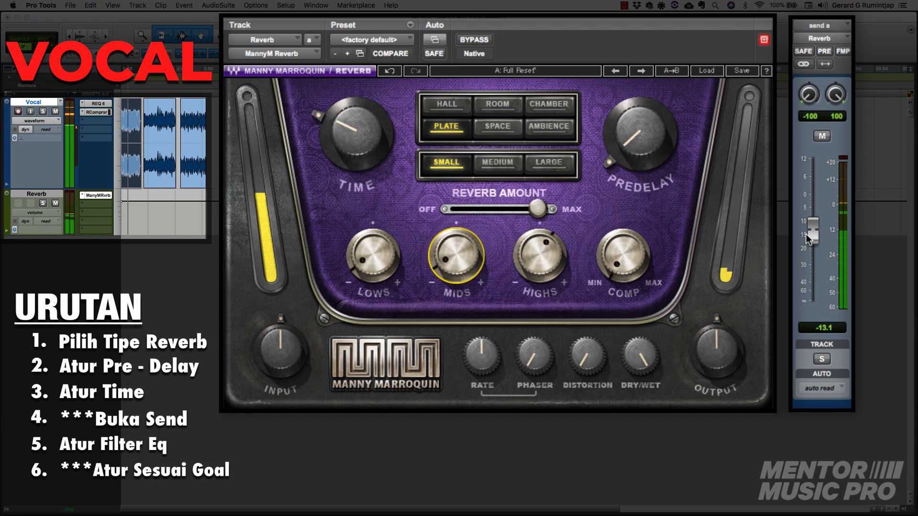
Compare the vocal with the reverb send muted and unmuted, and raise the send to -11.8 dB
{"action": "left_click", "coordinate": [828, 136]}
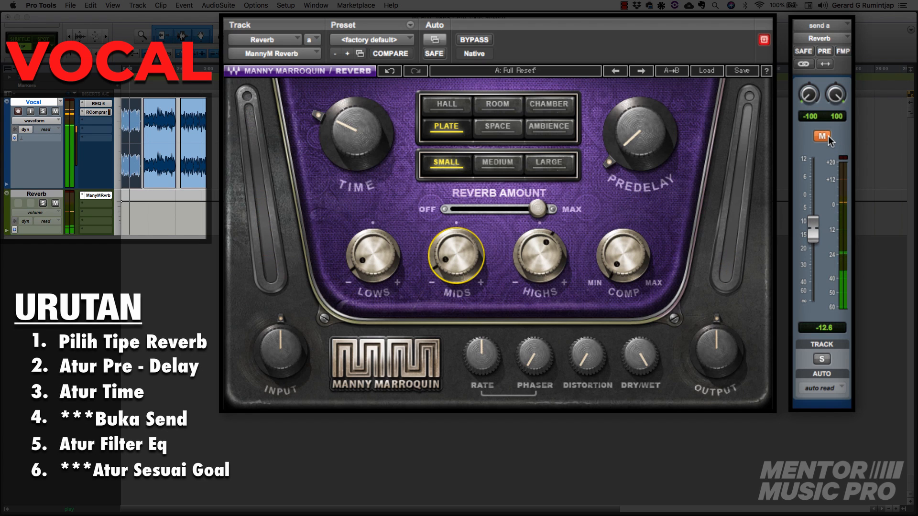
{"action": "left_click", "coordinate": [822, 137]}
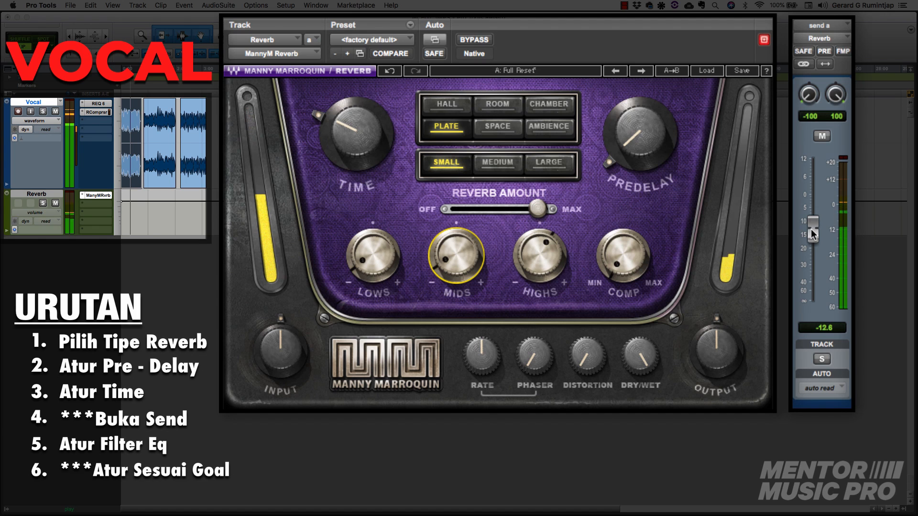
{"action": "left_click_drag", "start_coordinate": [813, 235], "coordinate": [813, 233]}
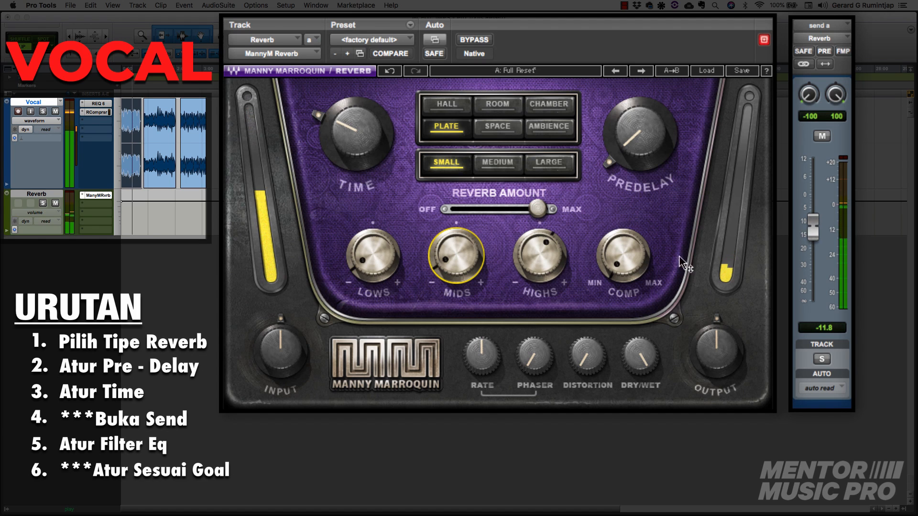
Shorten the reverb time to 70.9% and fine-tune the vocal's reverb send around -11.3 dB
{"action": "left_click", "coordinate": [356, 134]}
{"action": "left_click_drag", "start_coordinate": [357, 134], "coordinate": [356, 136]}
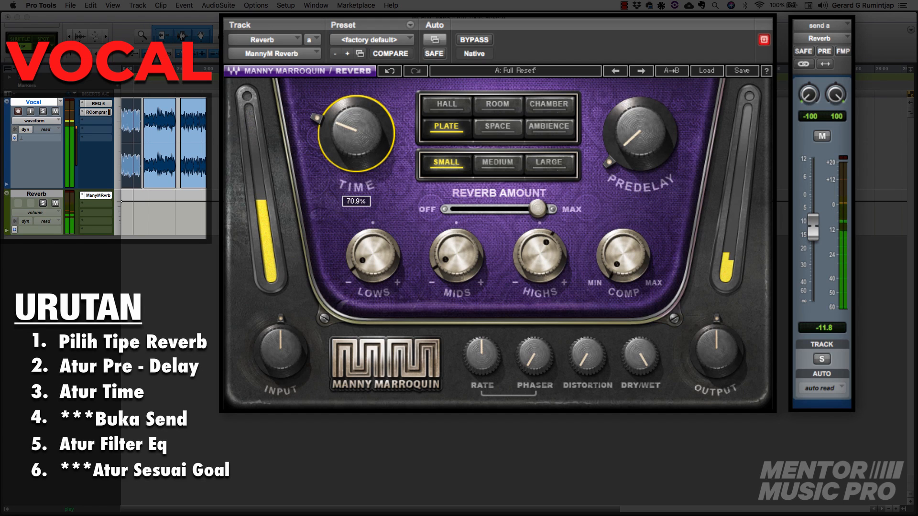
{"action": "left_click_drag", "start_coordinate": [813, 240], "coordinate": [813, 237]}
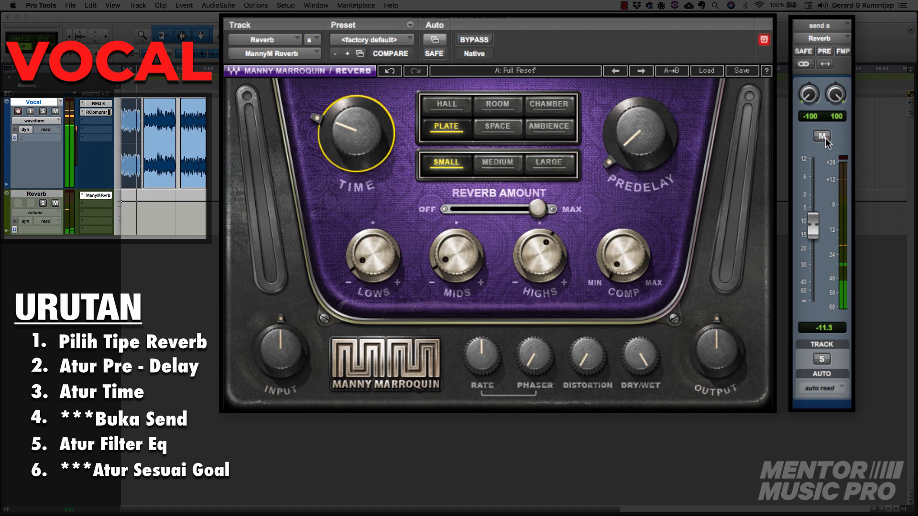
{"action": "left_click_drag", "start_coordinate": [815, 231], "coordinate": [817, 238]}
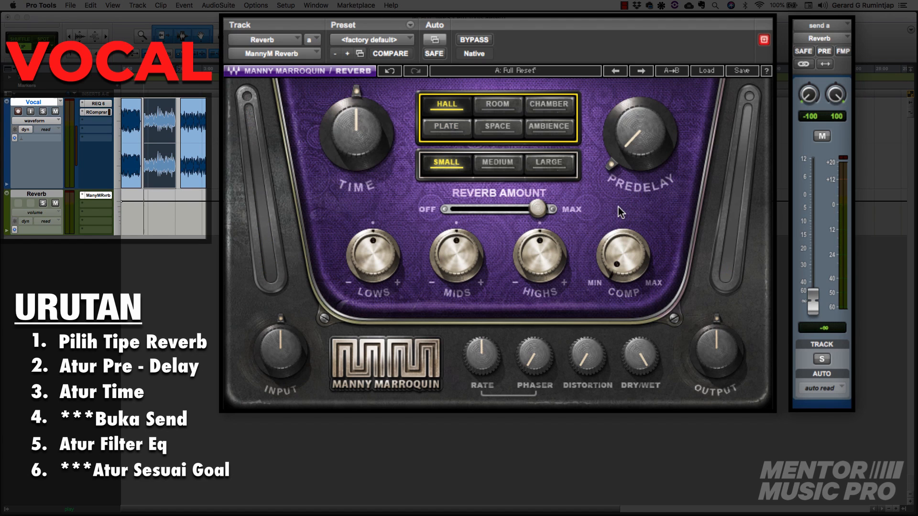
Choose a Small Plate reverb for the second vocal section and add a short predelay
{"action": "left_click", "coordinate": [456, 127]}
{"action": "mouse_move", "coordinate": [629, 150]}
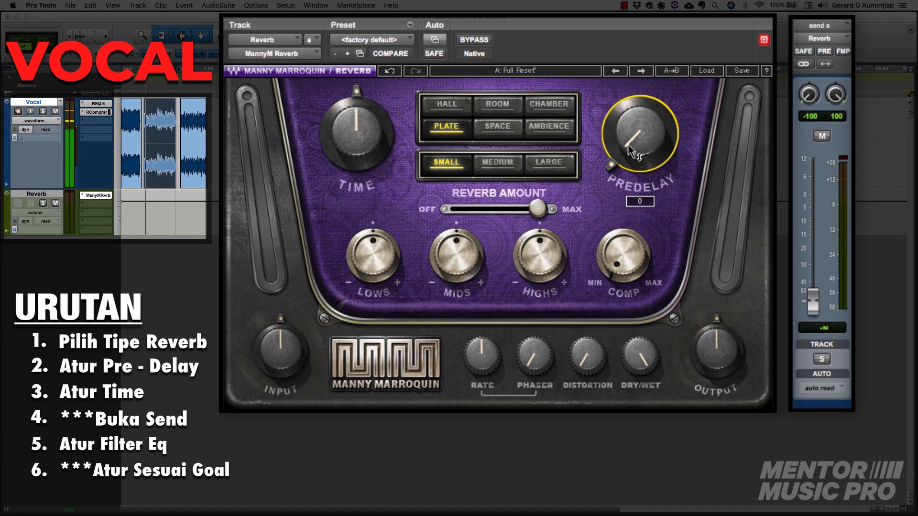
{"action": "left_click_drag", "start_coordinate": [629, 150], "coordinate": [629, 144]}
Shorten the reverb time to 69.4% and raise the vocal's reverb send to -16.1 dB
{"action": "left_click_drag", "start_coordinate": [356, 133], "coordinate": [356, 149]}
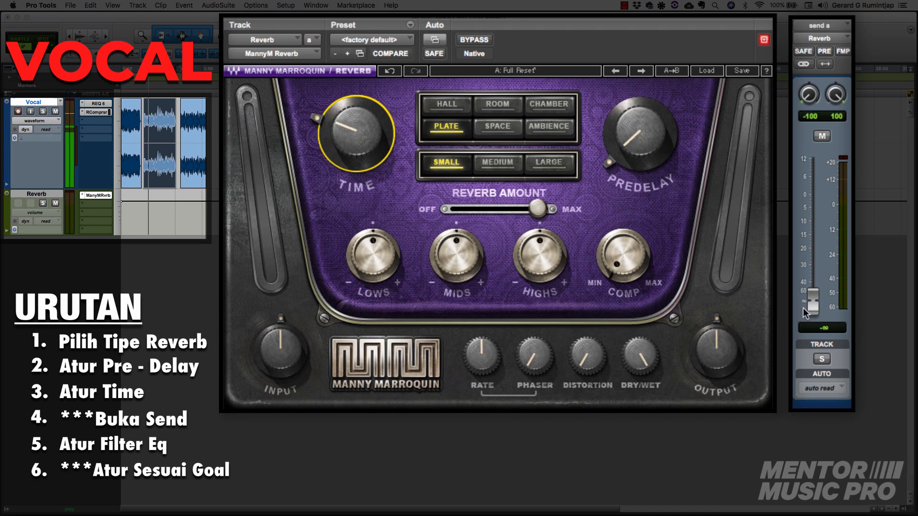
{"action": "left_click_drag", "start_coordinate": [814, 308], "coordinate": [816, 245]}
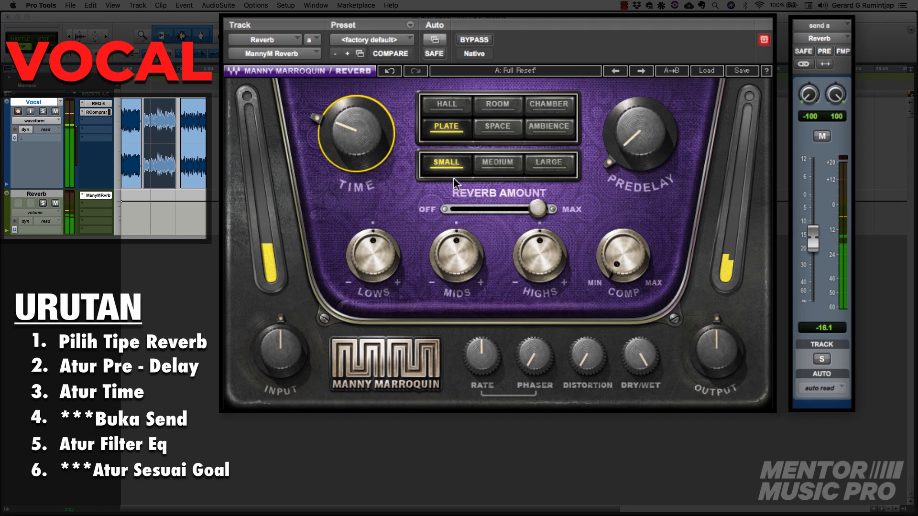
{"action": "left_click_drag", "start_coordinate": [393, 166], "coordinate": [393, 170]}
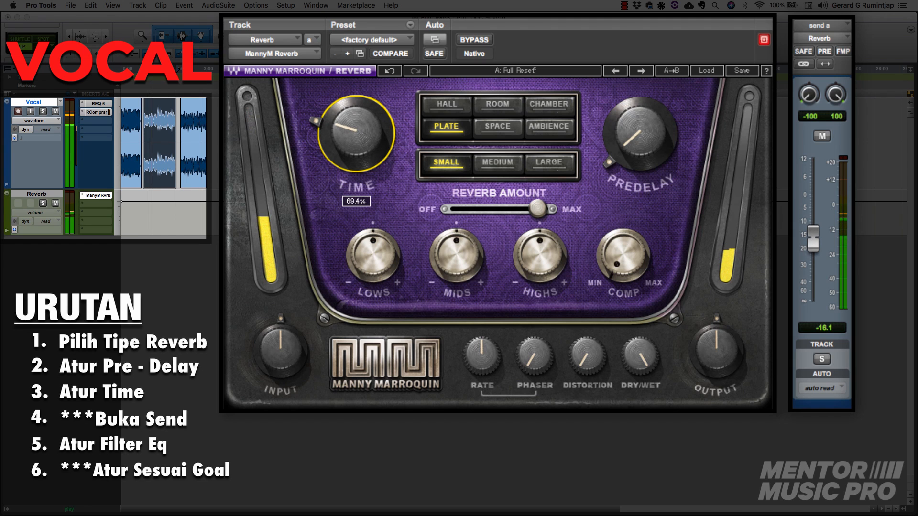
Lower the predelay and shape the reverb with strong cuts in the lows and mids and boosted highs
{"action": "left_click_drag", "start_coordinate": [637, 154], "coordinate": [637, 157]}
{"action": "left_click_drag", "start_coordinate": [458, 278], "coordinate": [458, 307]}
{"action": "left_click_drag", "start_coordinate": [373, 256], "coordinate": [373, 278]}
{"action": "left_click_drag", "start_coordinate": [539, 256], "coordinate": [540, 245]}
Raise the vocal's reverb send to -13.4 dB and compare the vocal with the send muted and unmuted
{"action": "left_click_drag", "start_coordinate": [813, 237], "coordinate": [813, 227]}
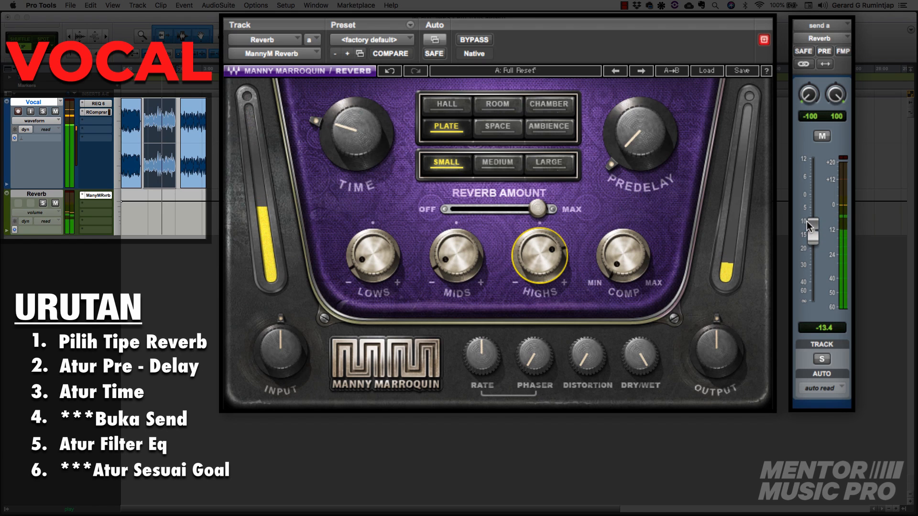
{"action": "left_click", "coordinate": [825, 138]}
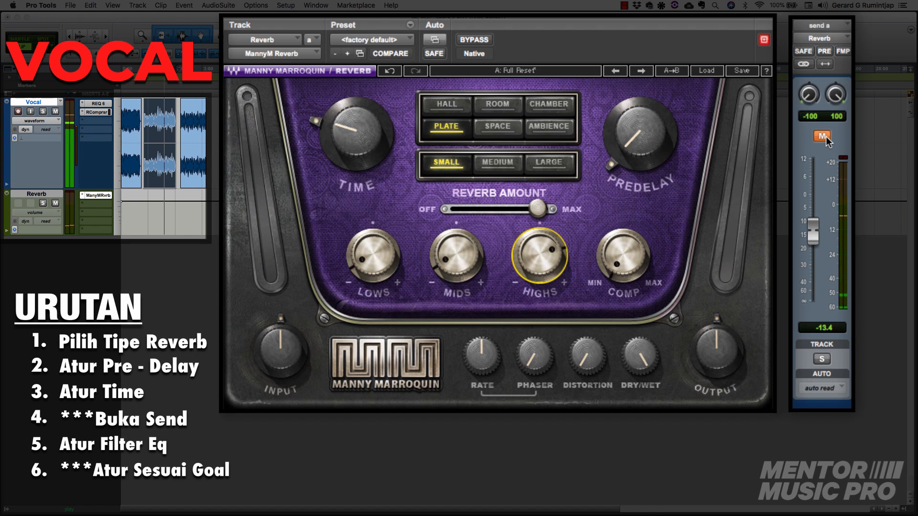
{"action": "left_click", "coordinate": [822, 137]}
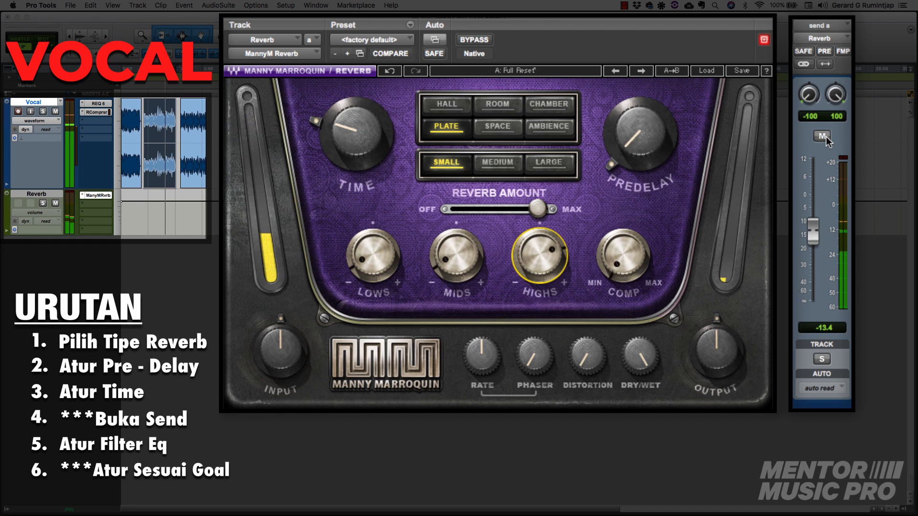
Lengthen the reverb time to slightly above 71.3% and raise the vocal's reverb send to -12.6 dB
{"action": "left_click", "coordinate": [356, 134]}
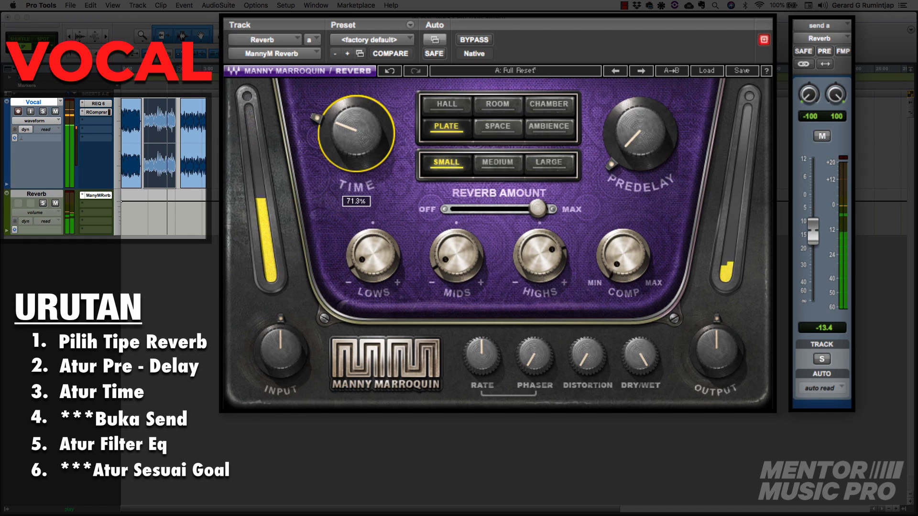
{"action": "left_click_drag", "start_coordinate": [356, 134], "coordinate": [356, 132]}
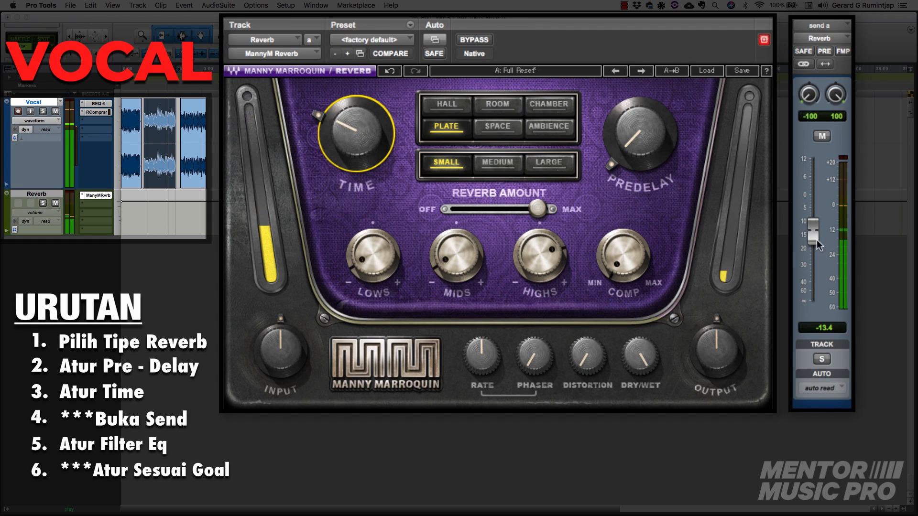
{"action": "left_click_drag", "start_coordinate": [817, 240], "coordinate": [814, 234]}
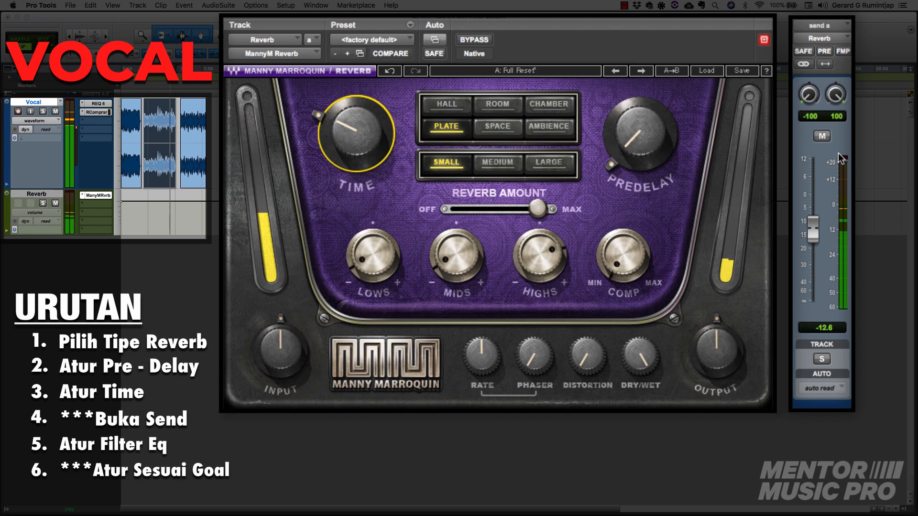
{"action": "left_click", "coordinate": [638, 132]}
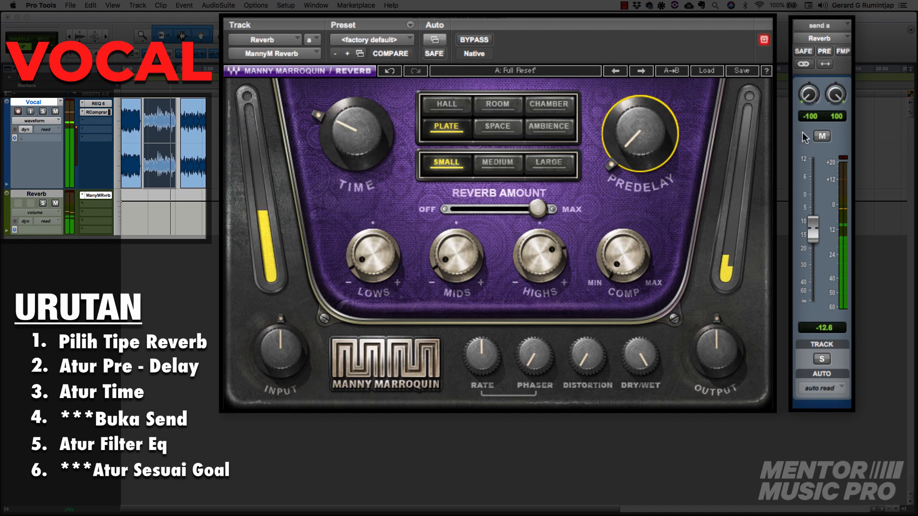
Compare the second vocal section with the reverb send muted and unmuted, and nudge the send level up slightly
{"action": "left_click", "coordinate": [822, 137]}
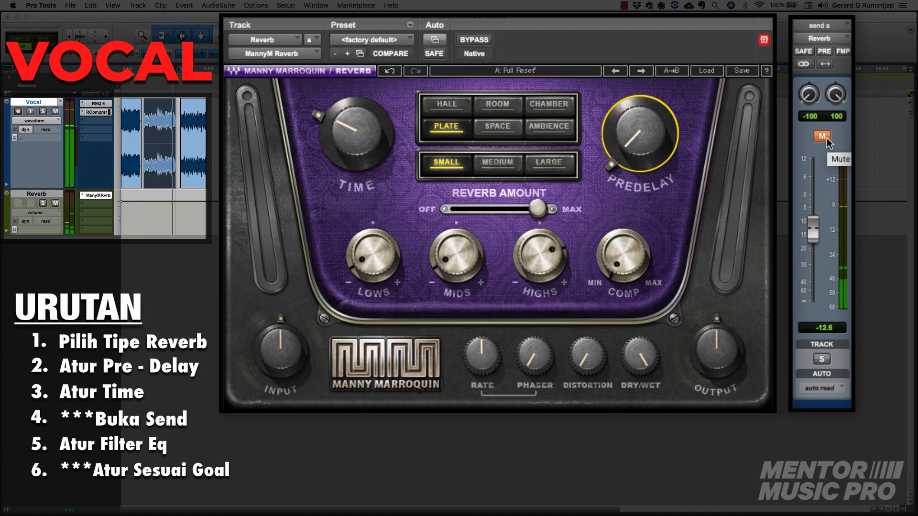
{"action": "left_click", "coordinate": [826, 138]}
{"action": "left_click_drag", "start_coordinate": [814, 217], "coordinate": [814, 214]}
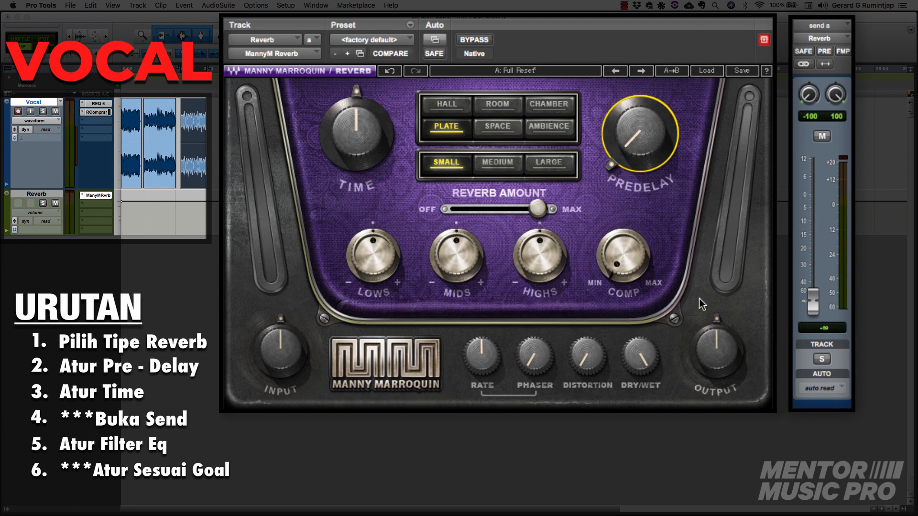
Choose a Small Room reverb for the third vocal section and set its predelay to 10
{"action": "left_click", "coordinate": [671, 232]}
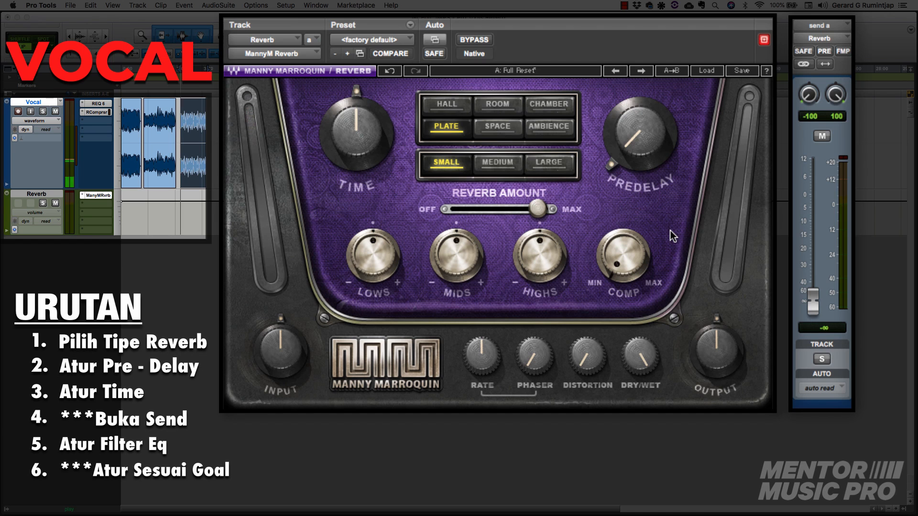
{"action": "left_click", "coordinate": [499, 111]}
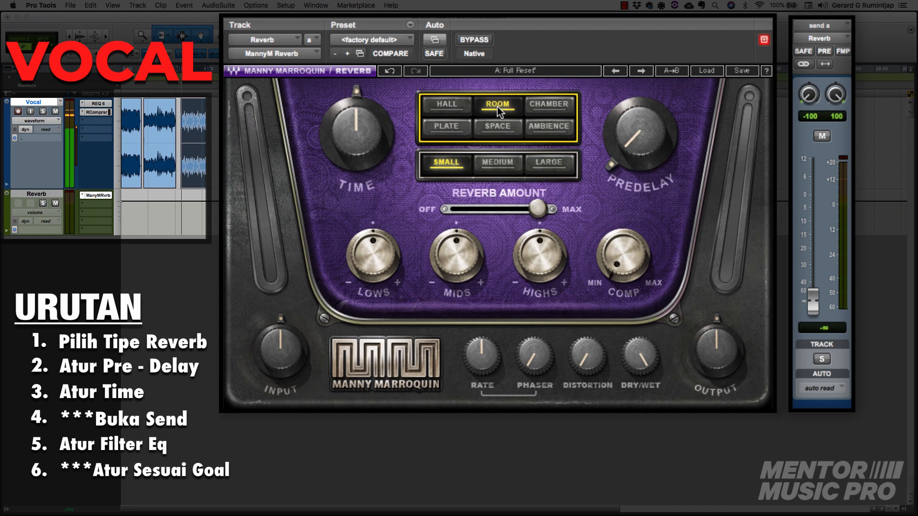
{"action": "left_click", "coordinate": [452, 168]}
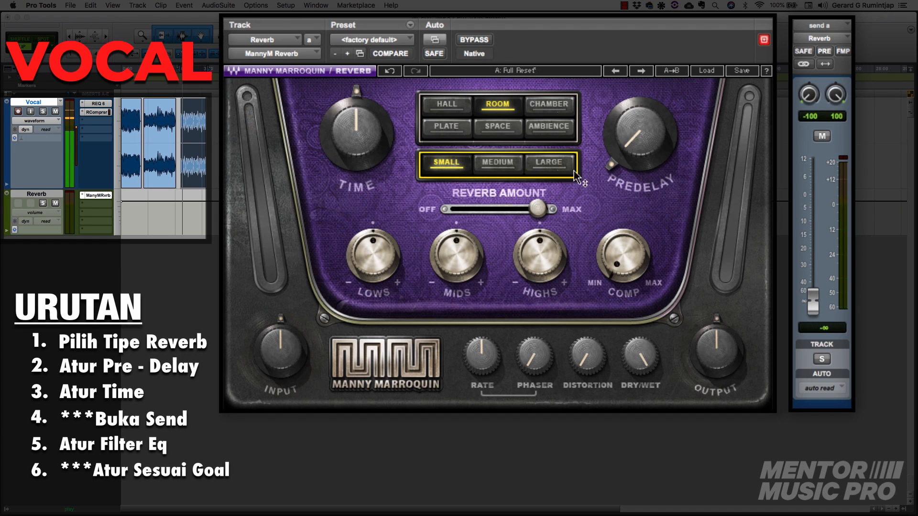
{"action": "left_click", "coordinate": [632, 153]}
{"action": "type", "text": "10"}
{"action": "key", "text": "Return"}
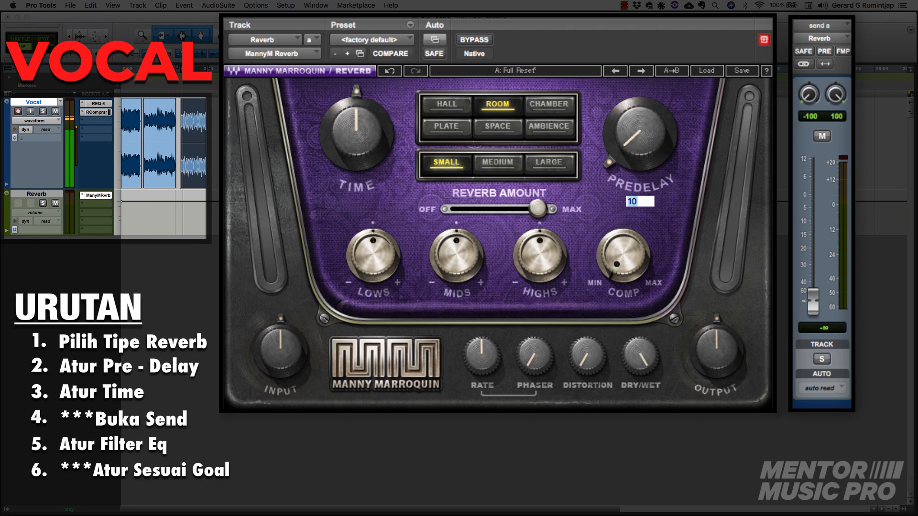
Shorten the room reverb's time and raise the vocal's reverb send to -9.1 dB
{"action": "left_click_drag", "start_coordinate": [357, 134], "coordinate": [357, 155]}
{"action": "left_click_drag", "start_coordinate": [811, 318], "coordinate": [810, 222]}
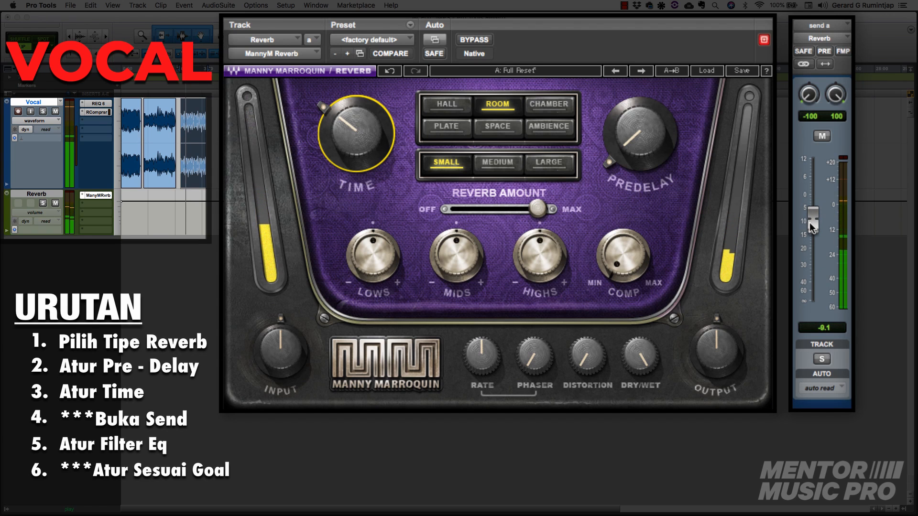
Cut the Small Room reverb's lows and mids, and boost its highs to 13.3
{"action": "left_click_drag", "start_coordinate": [373, 256], "coordinate": [373, 284]}
{"action": "mouse_move", "coordinate": [456, 256]}
{"action": "left_mouse_down"}
{"action": "mouse_move", "coordinate": [456, 230]}
{"action": "mouse_move", "coordinate": [456, 273]}
{"action": "left_mouse_up"}
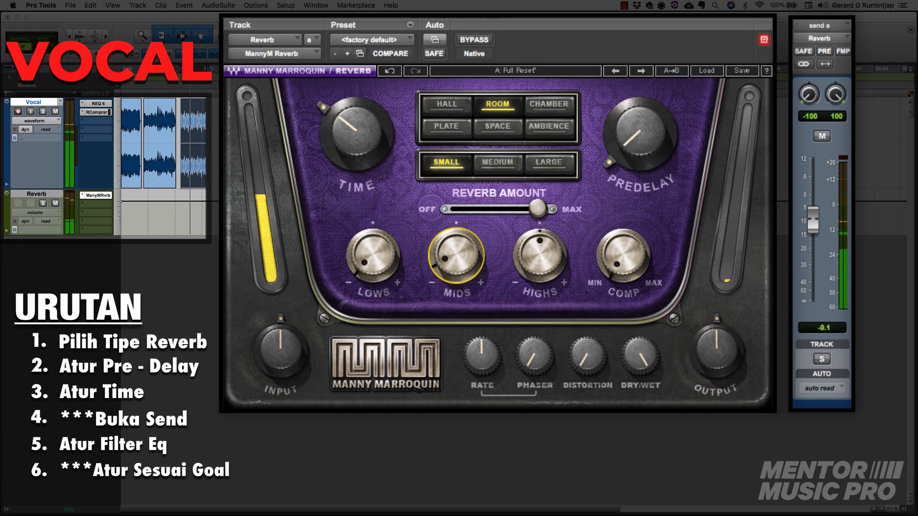
{"action": "left_click_drag", "start_coordinate": [539, 256], "coordinate": [540, 244]}
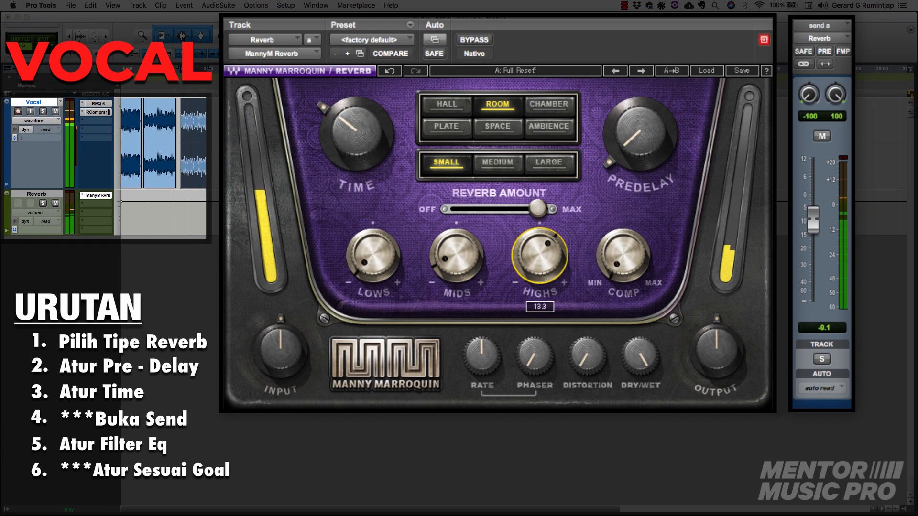
Lengthen the room reverb's time, set its predelay to 12 and settle the vocal's reverb send at -9.4 dB
{"action": "left_click", "coordinate": [356, 134]}
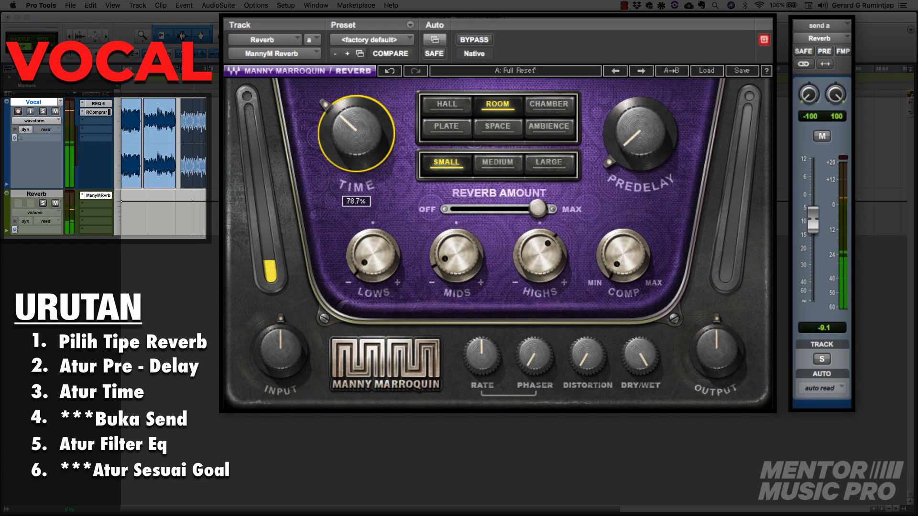
{"action": "left_click_drag", "start_coordinate": [813, 222], "coordinate": [811, 219]}
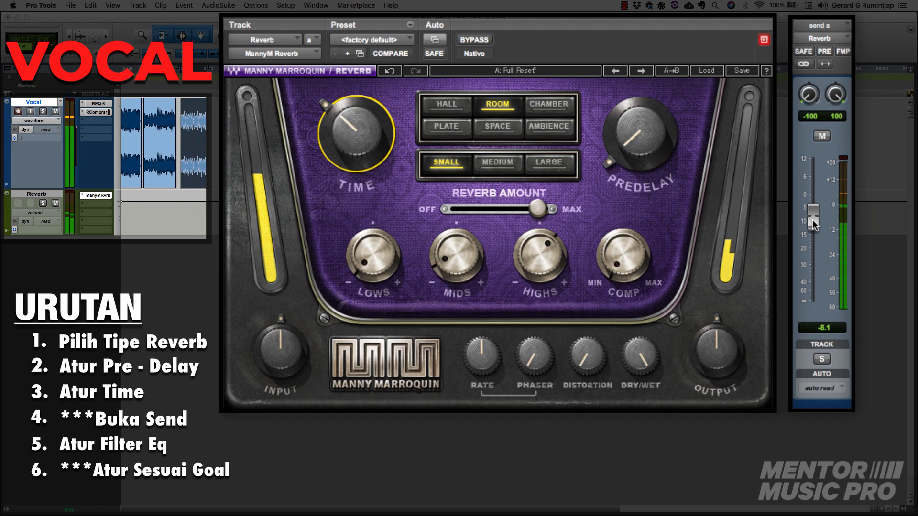
{"action": "left_click", "coordinate": [669, 152]}
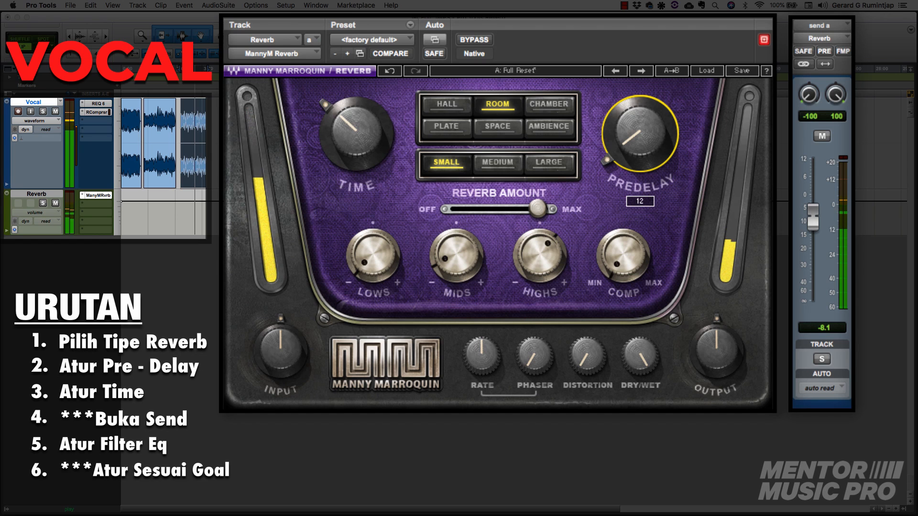
{"action": "left_click_drag", "start_coordinate": [670, 152], "coordinate": [670, 154]}
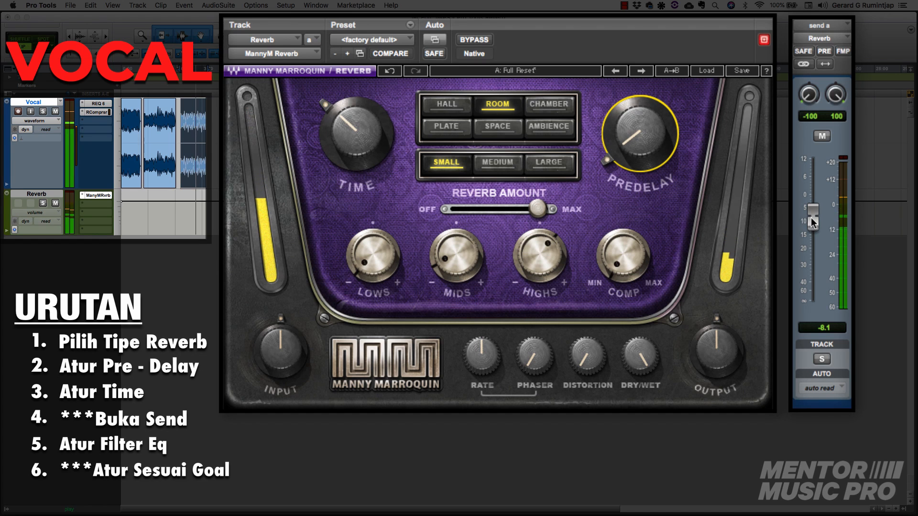
{"action": "left_click_drag", "start_coordinate": [813, 222], "coordinate": [798, 225]}
{"action": "left_click_drag", "start_coordinate": [356, 137], "coordinate": [356, 129]}
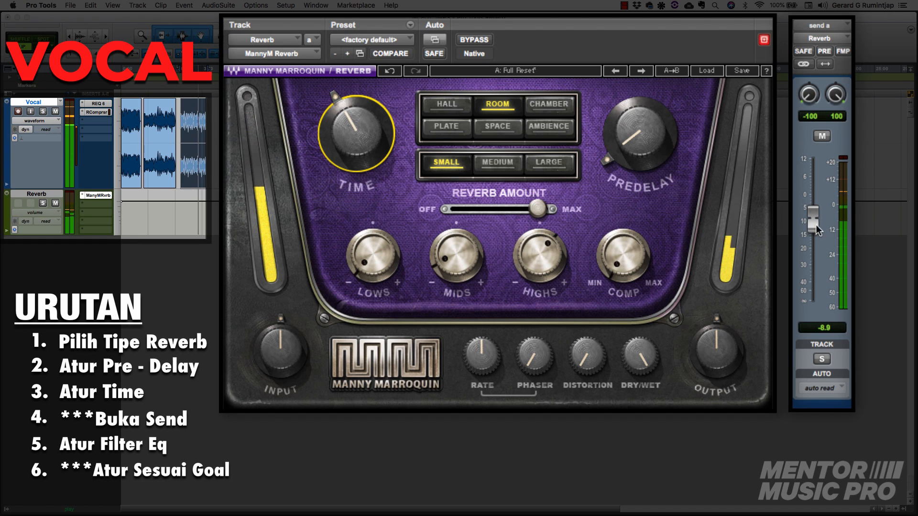
{"action": "left_click_drag", "start_coordinate": [814, 220], "coordinate": [813, 223]}
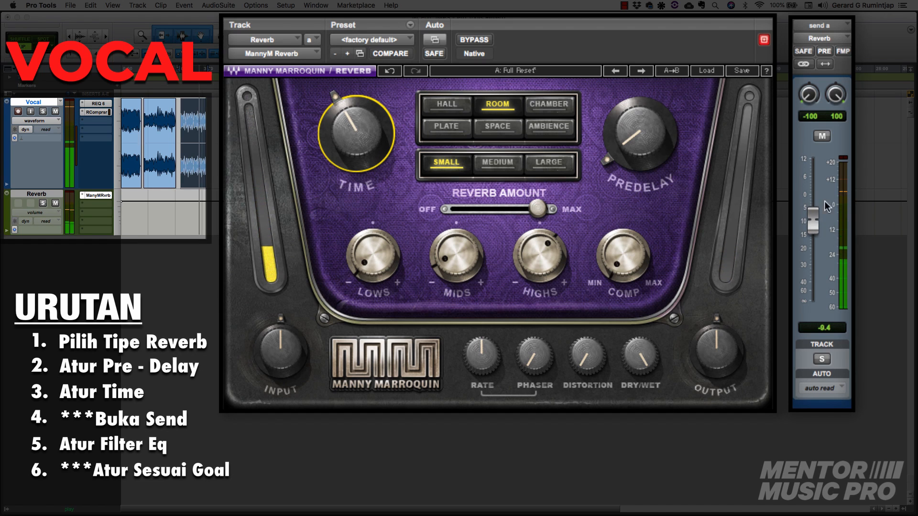
Compare the third vocal section with the reverb send muted and unmuted, and lower the send to -12.1 dB
{"action": "left_click", "coordinate": [822, 137]}
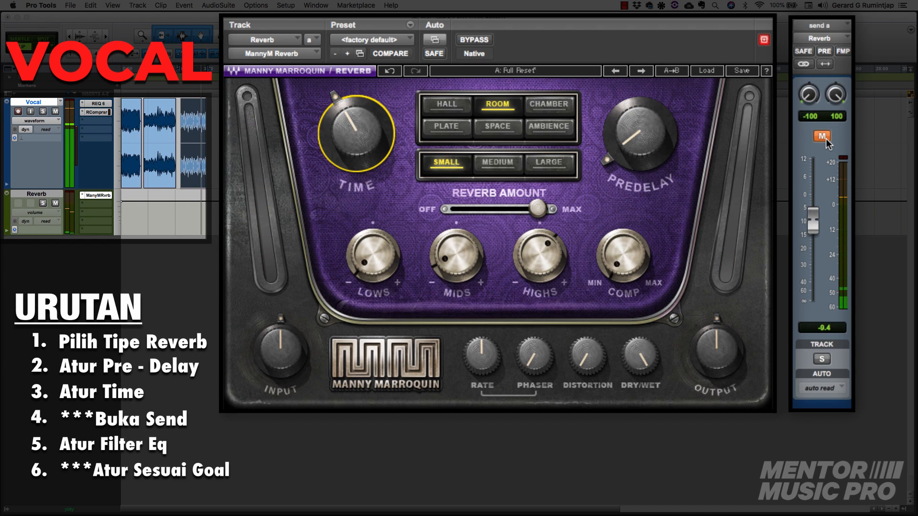
{"action": "left_click", "coordinate": [823, 136]}
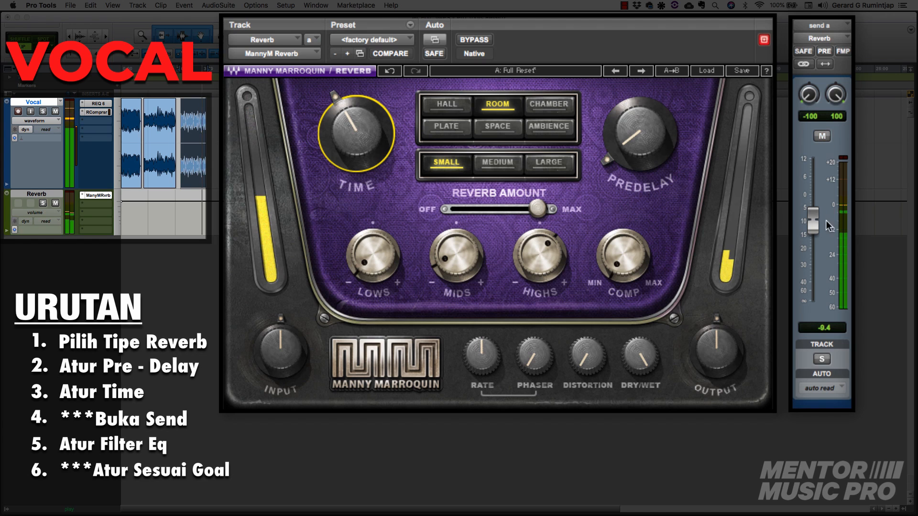
{"action": "left_click_drag", "start_coordinate": [817, 221], "coordinate": [819, 234]}
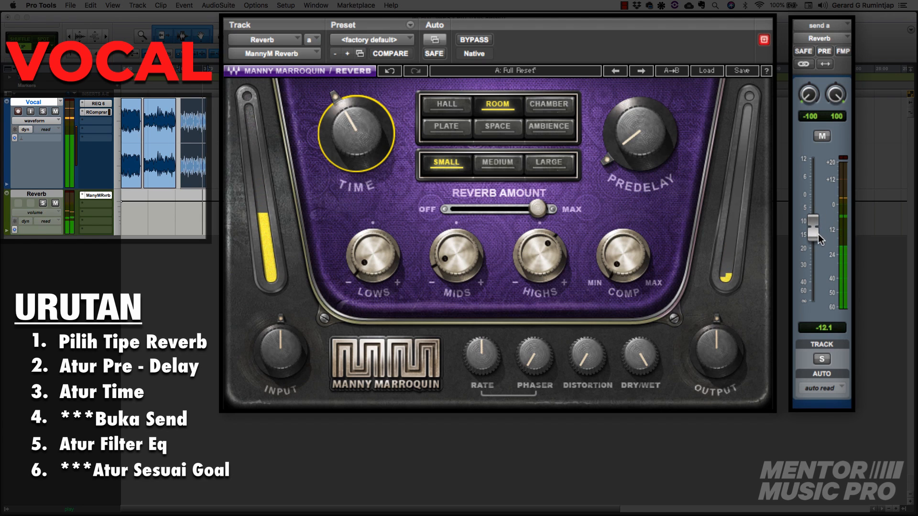
Lower the reverb's mids slightly, set its predelay to 9 and bring the vocal's send up to -9.7 dB
{"action": "left_click", "coordinate": [447, 267]}
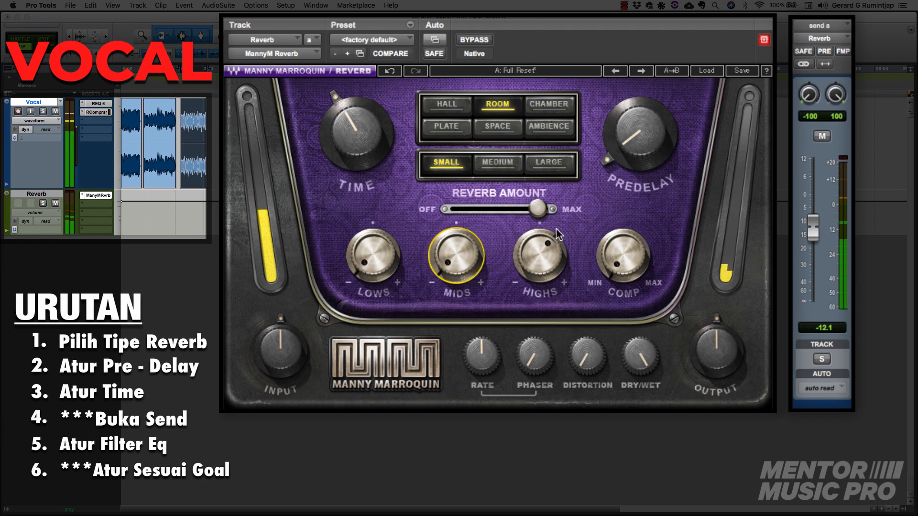
{"action": "left_click", "coordinate": [640, 133]}
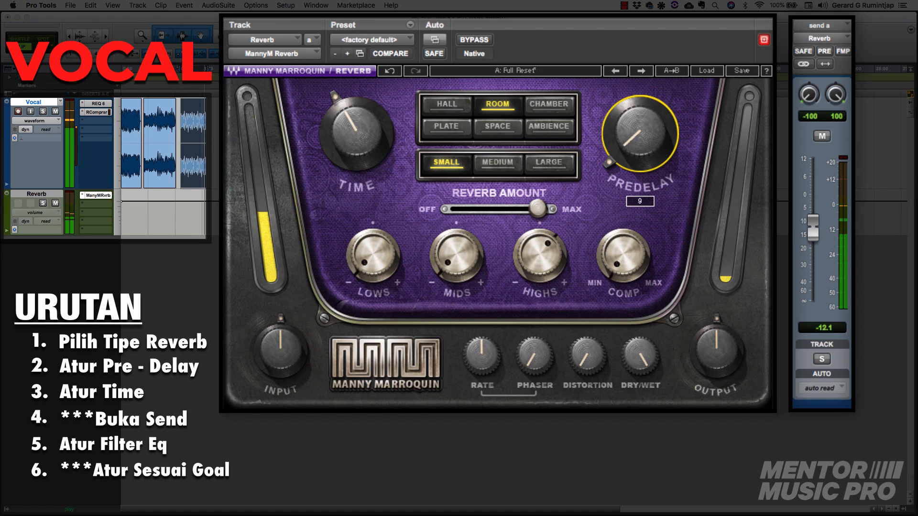
{"action": "left_click_drag", "start_coordinate": [819, 244], "coordinate": [817, 231]}
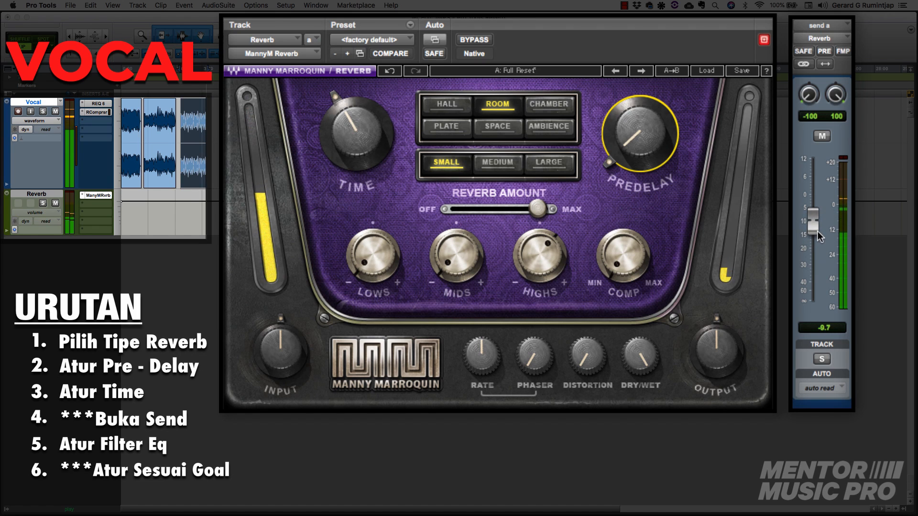
Compare the vocal with and without the room reverb, nudge the reverb's highs up and raise the send to -8.6 dB
{"action": "left_click", "coordinate": [827, 136]}
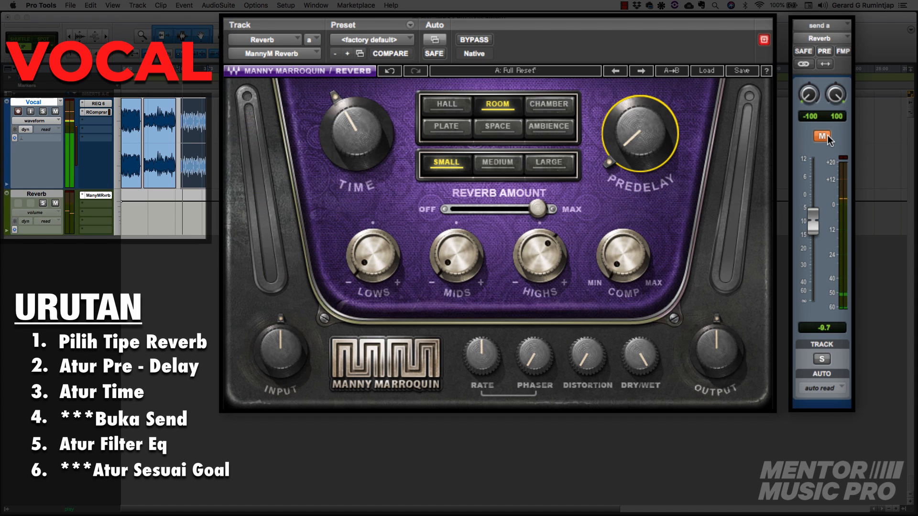
{"action": "left_click", "coordinate": [827, 136]}
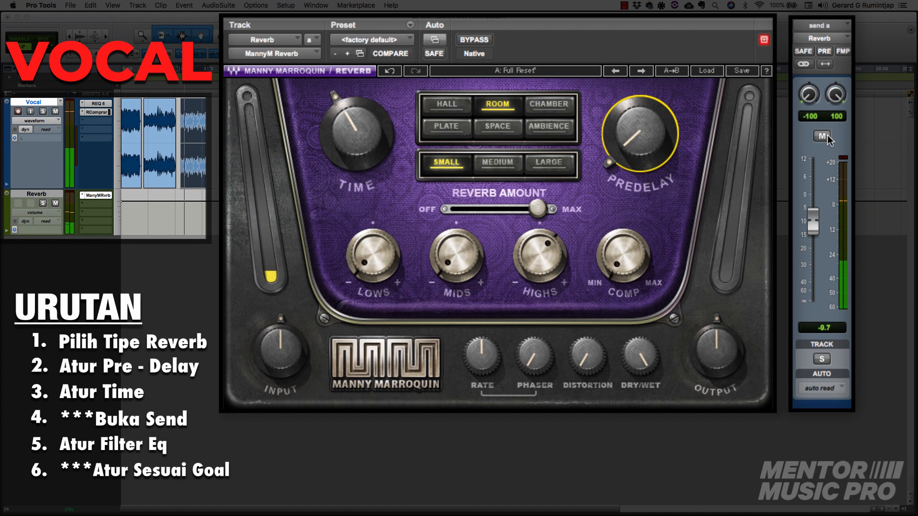
{"action": "left_click_drag", "start_coordinate": [816, 214], "coordinate": [815, 214]}
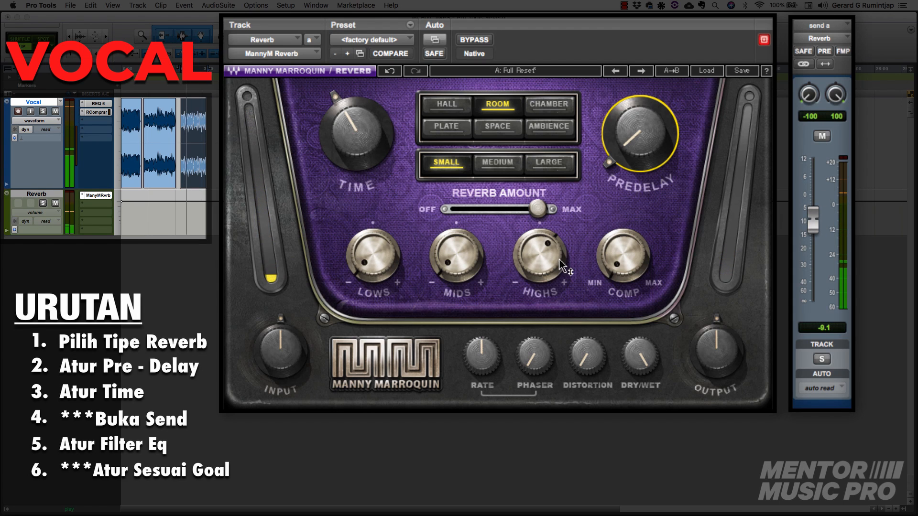
{"action": "left_click_drag", "start_coordinate": [560, 260], "coordinate": [559, 257]}
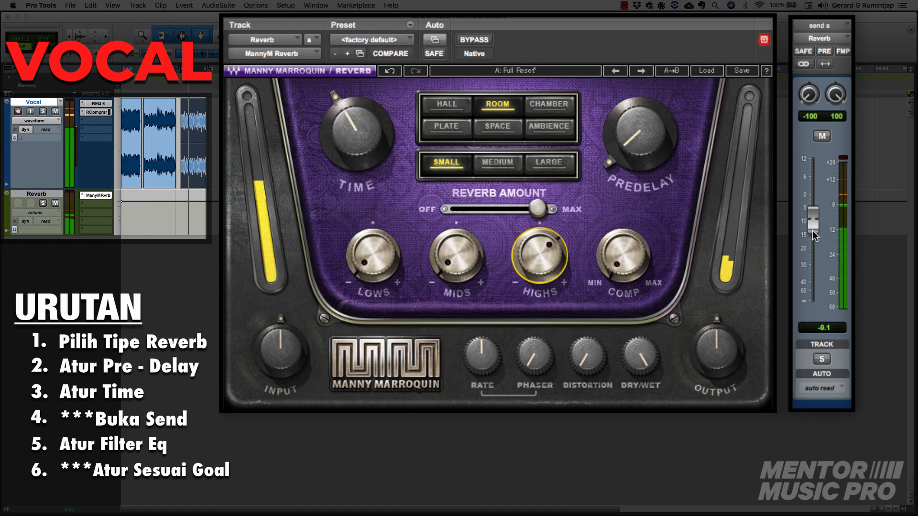
{"action": "left_click_drag", "start_coordinate": [813, 230], "coordinate": [813, 229]}
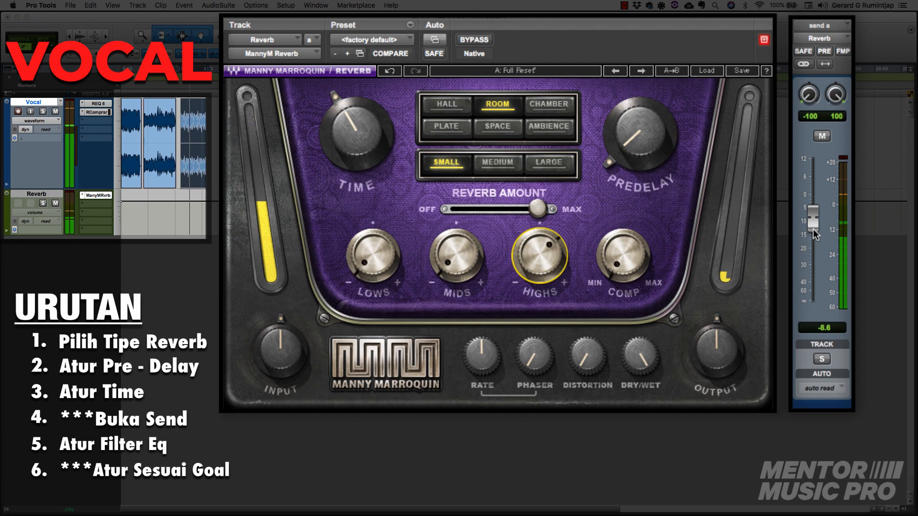
Check the room reverb against the dry vocal by toggling the send's mute, and raise the send to -7.5 dB
{"action": "left_click", "coordinate": [822, 137]}
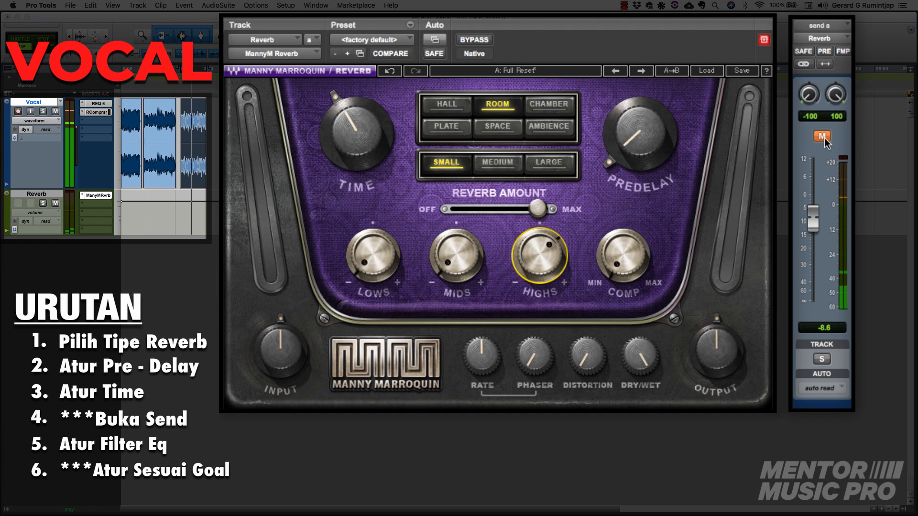
{"action": "left_click", "coordinate": [823, 137]}
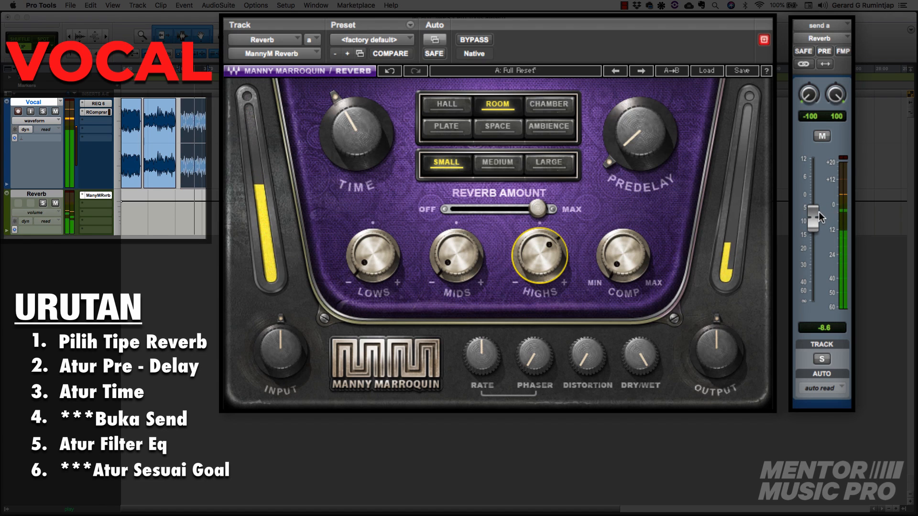
{"action": "left_click_drag", "start_coordinate": [820, 213], "coordinate": [818, 207]}
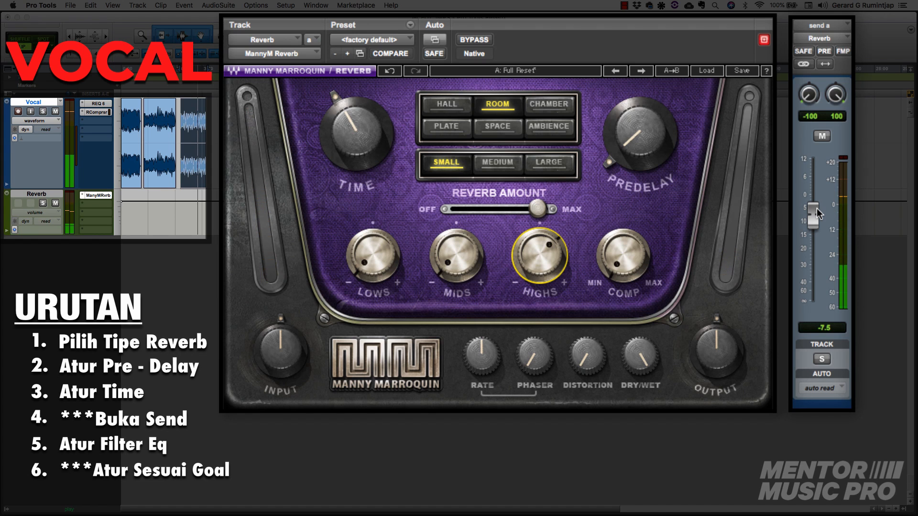
{"action": "left_click", "coordinate": [820, 137]}
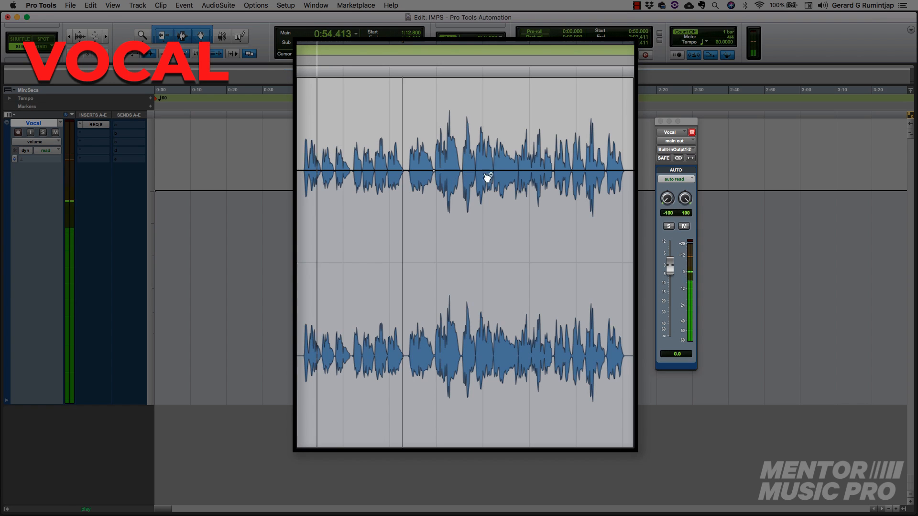
Lower the vocal's volume automation over the loud middle phrases, with a separate short dip to -1.0 dB just after them
{"action": "left_click", "coordinate": [494, 173], "text": "super"}
{"action": "left_click_drag", "start_coordinate": [470, 157], "coordinate": [469, 225]}
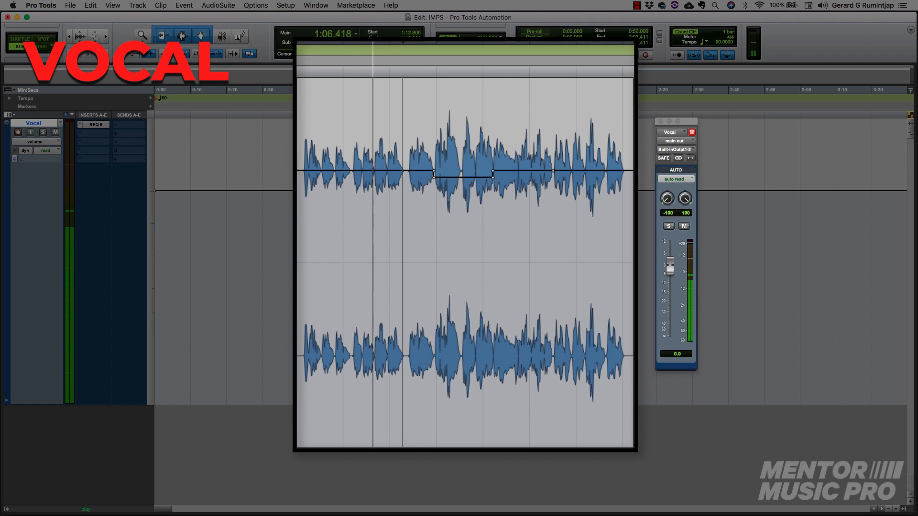
{"action": "left_click_drag", "start_coordinate": [535, 174], "coordinate": [531, 209]}
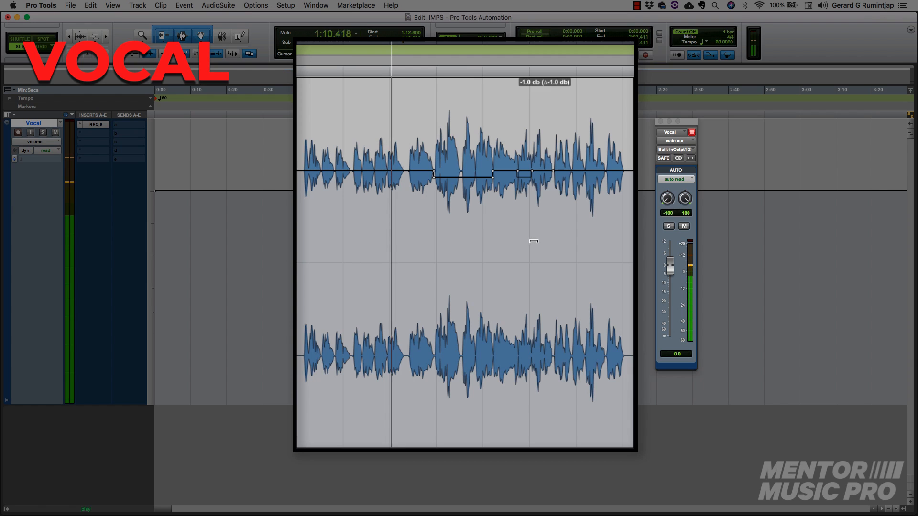
{"action": "left_click_drag", "start_coordinate": [534, 242], "coordinate": [531, 239]}
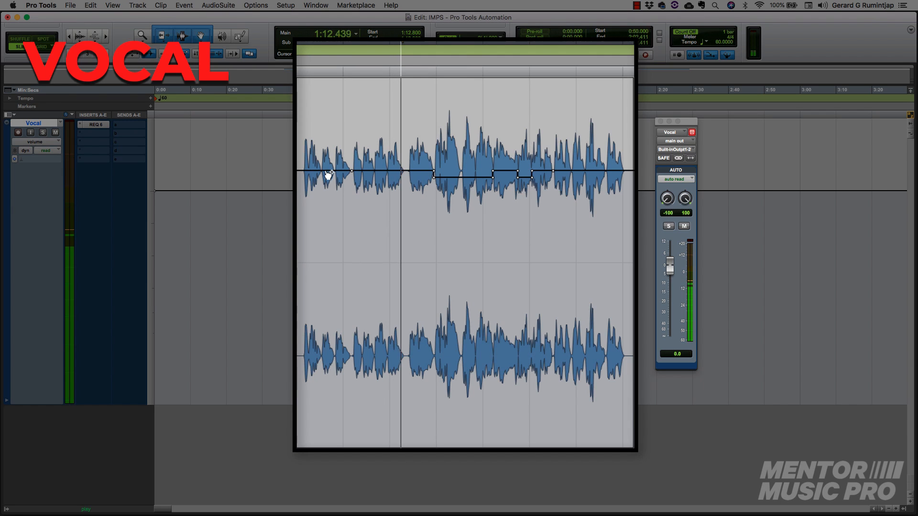
Raise the vocal's volume automation on the quiet opening words and just before the last loud peak, and lower it over that peak
{"action": "left_click_drag", "start_coordinate": [332, 132], "coordinate": [333, 114]}
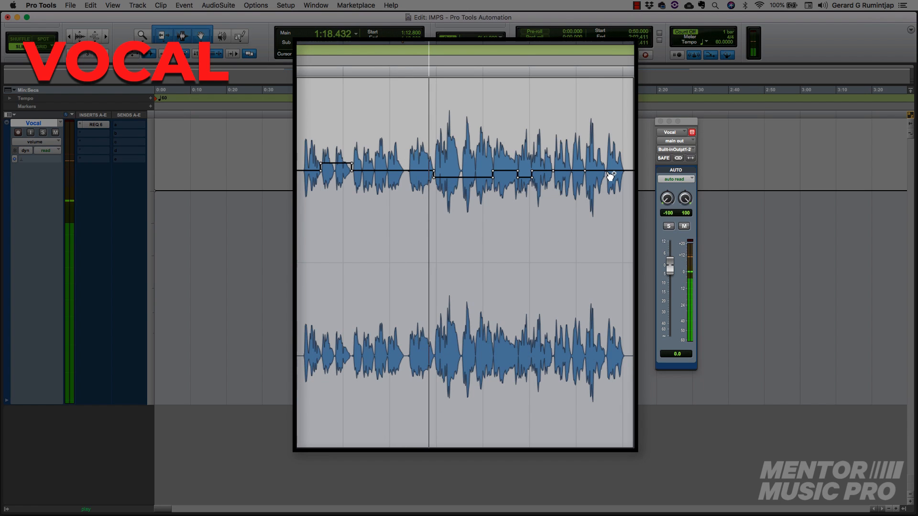
{"action": "left_click_drag", "start_coordinate": [595, 128], "coordinate": [602, 261]}
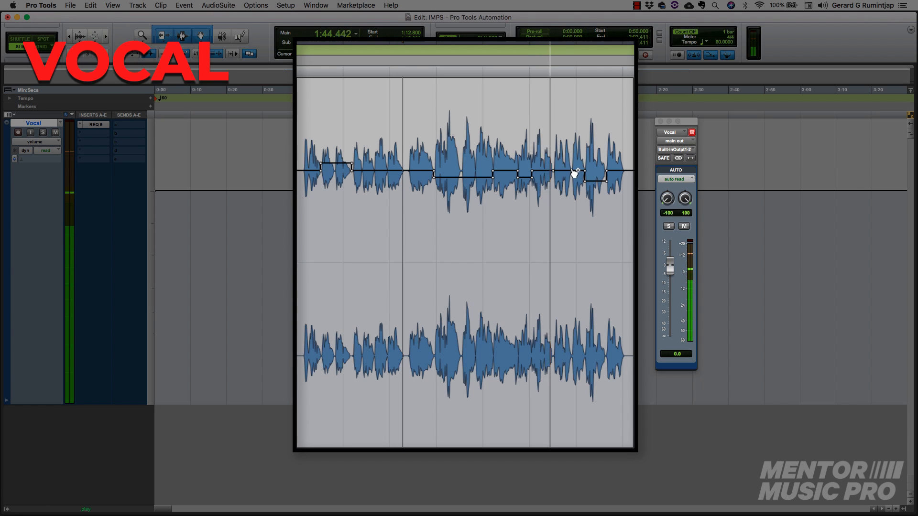
{"action": "left_click_drag", "start_coordinate": [577, 151], "coordinate": [583, 102]}
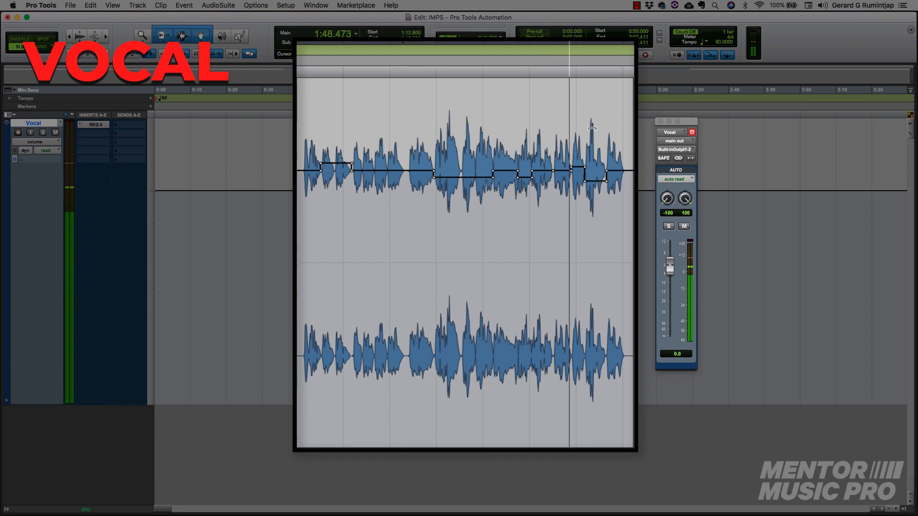